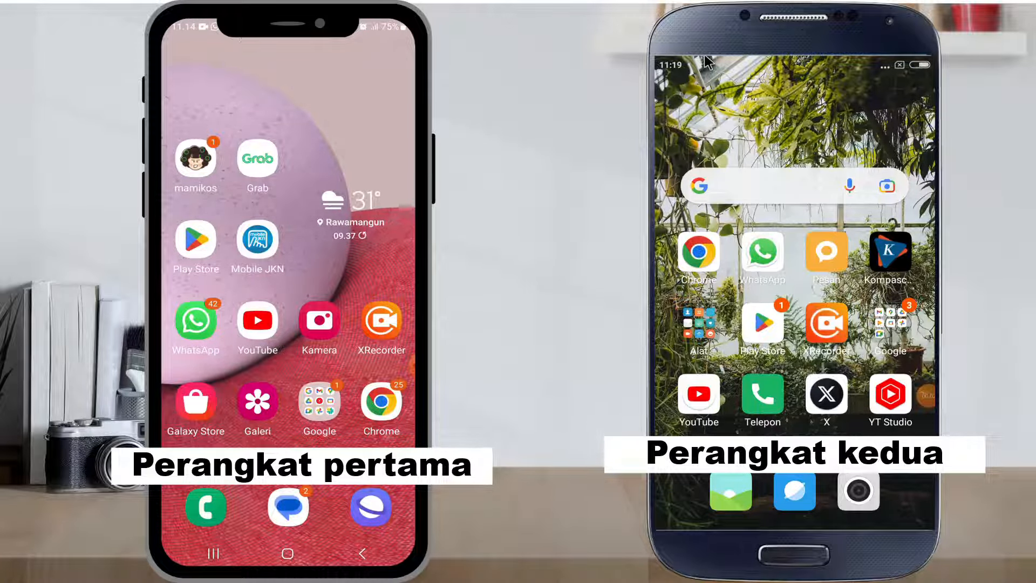
# Swipe down on the first phone to show the quick-settings panel with Wi-Fi on.
pyautogui.moveTo(231, 72); pyautogui.dragTo(261, 198)
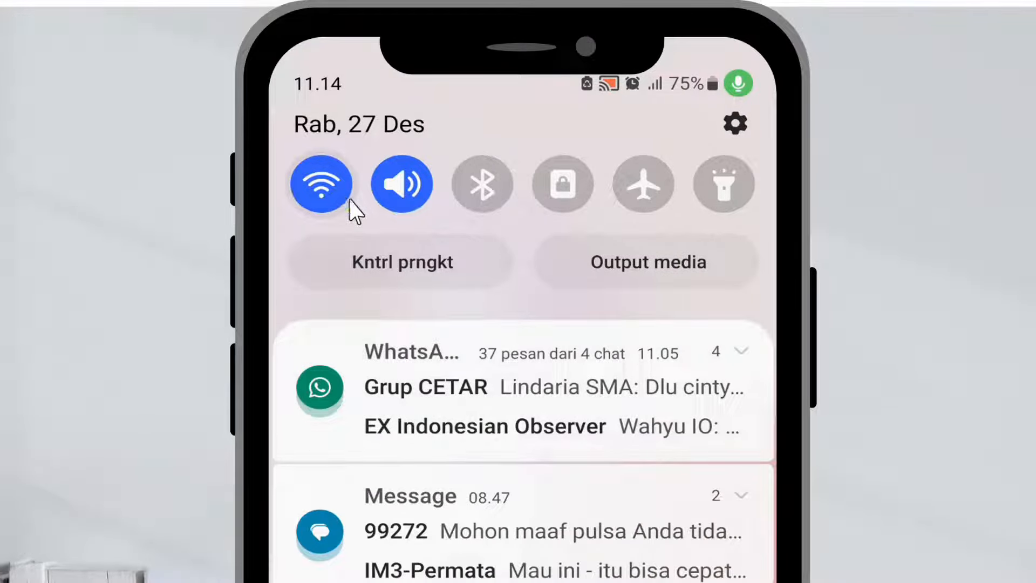
# Join the first phone to the UTRNET VOUCHER Wi-Fi network so its voucher login page appears.
pyautogui.click(340, 188)
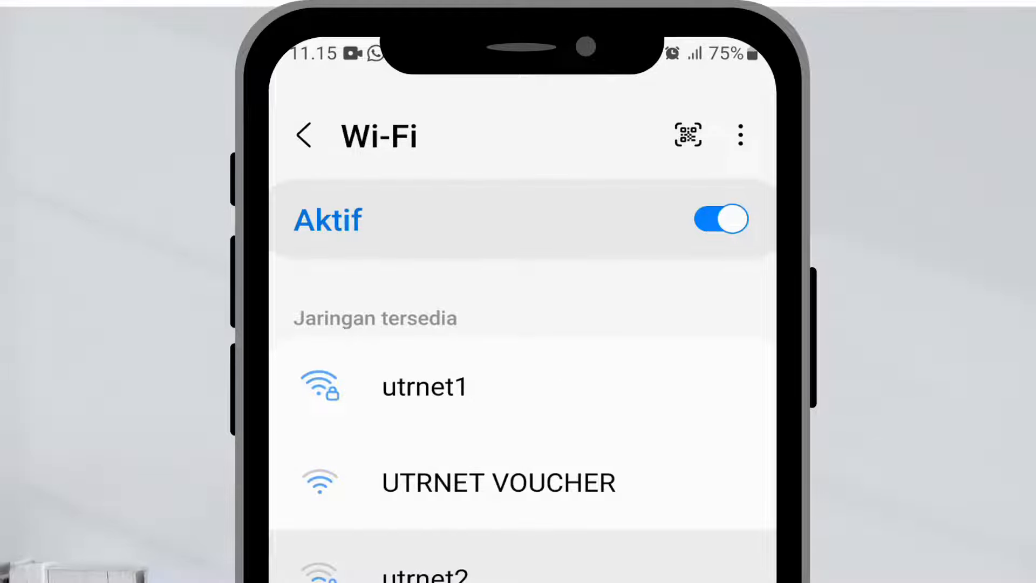
pyautogui.click(694, 499)
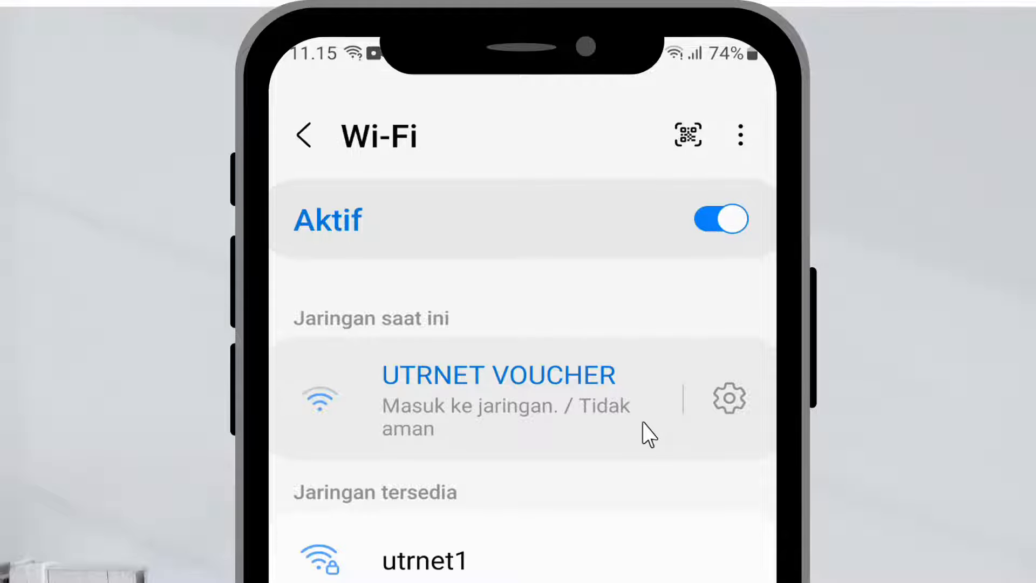
pyautogui.click(649, 433)
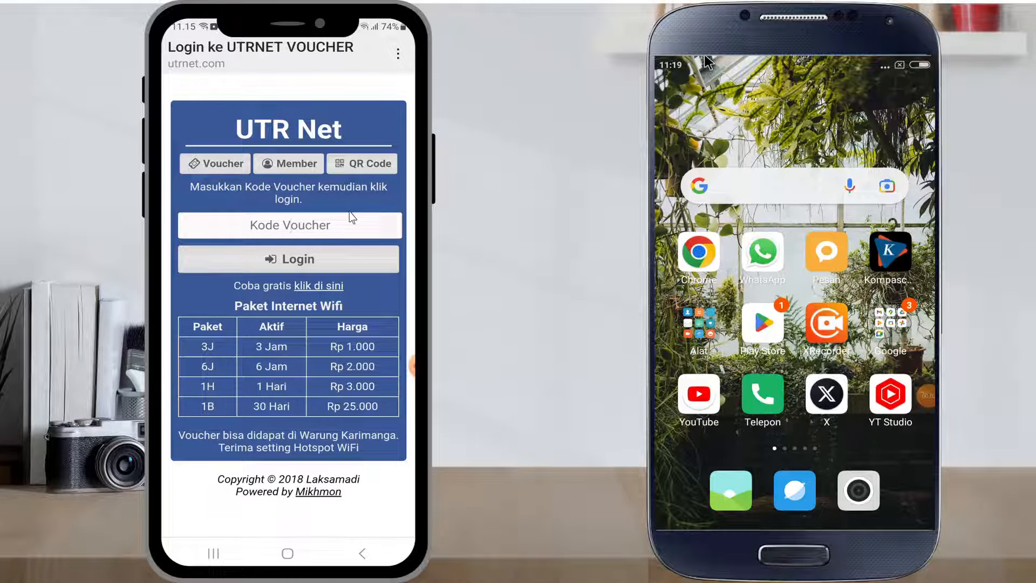
# Enter the voucher code in the Kode Voucher field and log the first phone in.
pyautogui.click(294, 224)
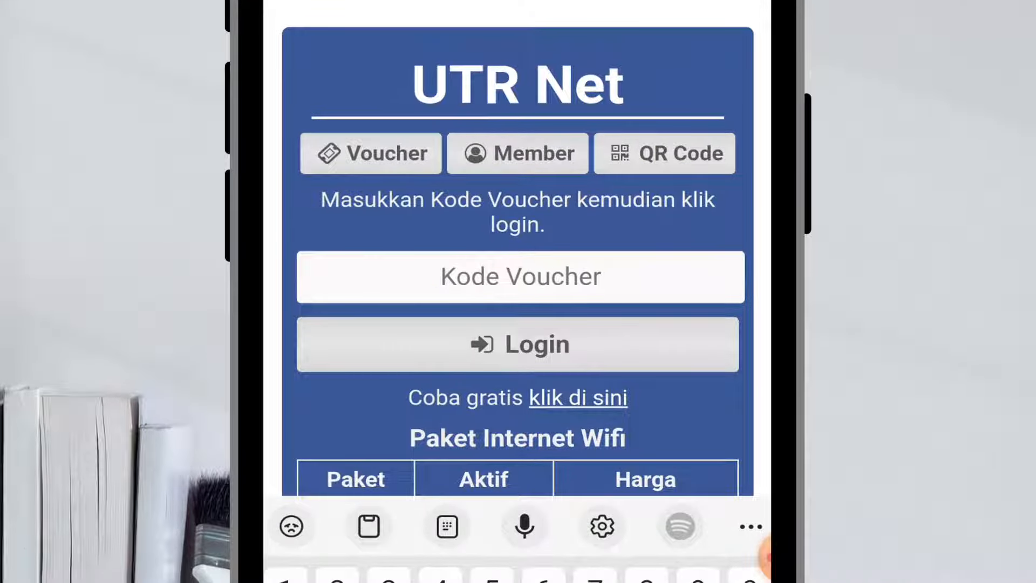
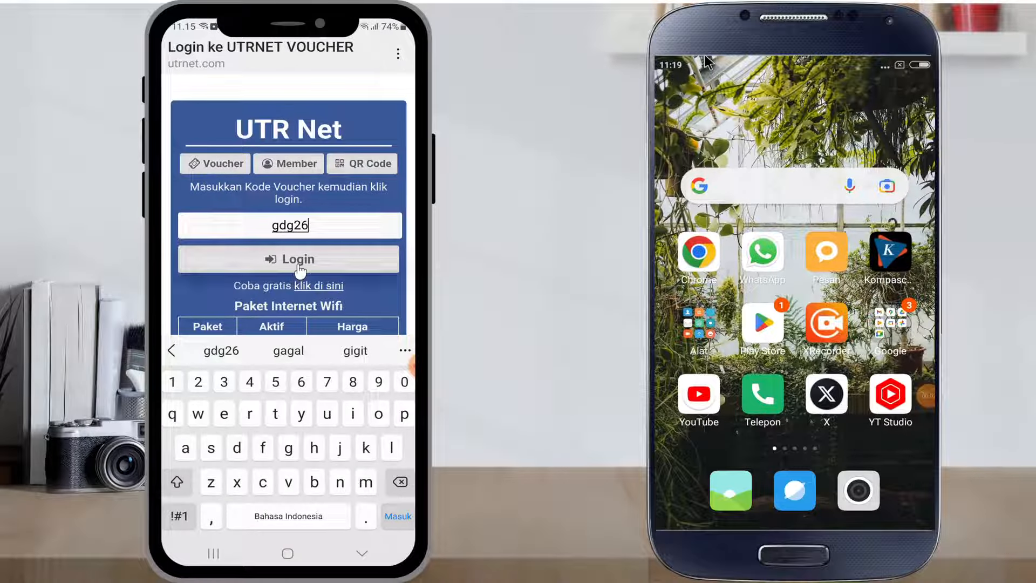
pyautogui.click(294, 264)
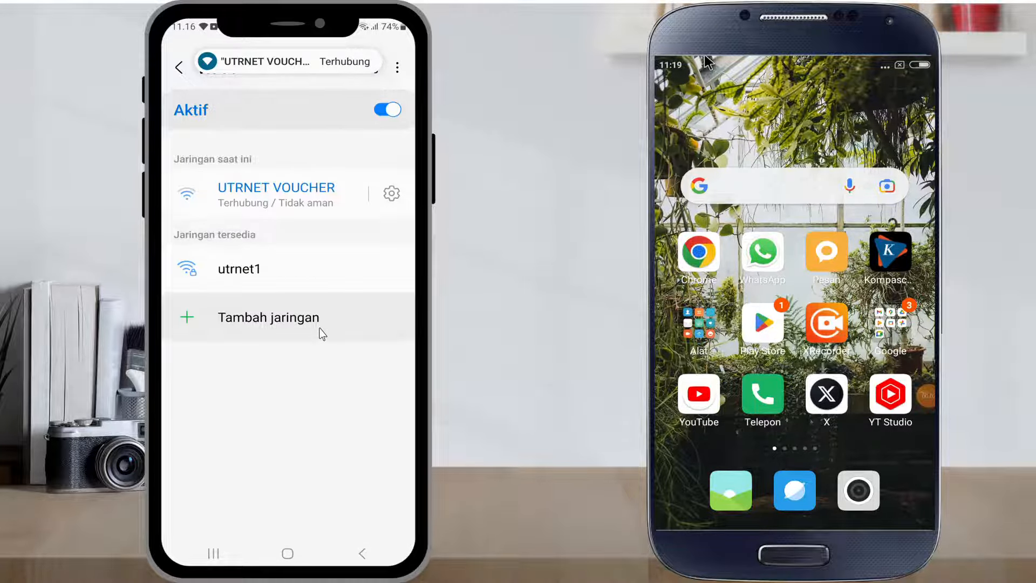
# In Chrome on the first phone, close the utrnet.com login tab.
pyautogui.click(296, 546)
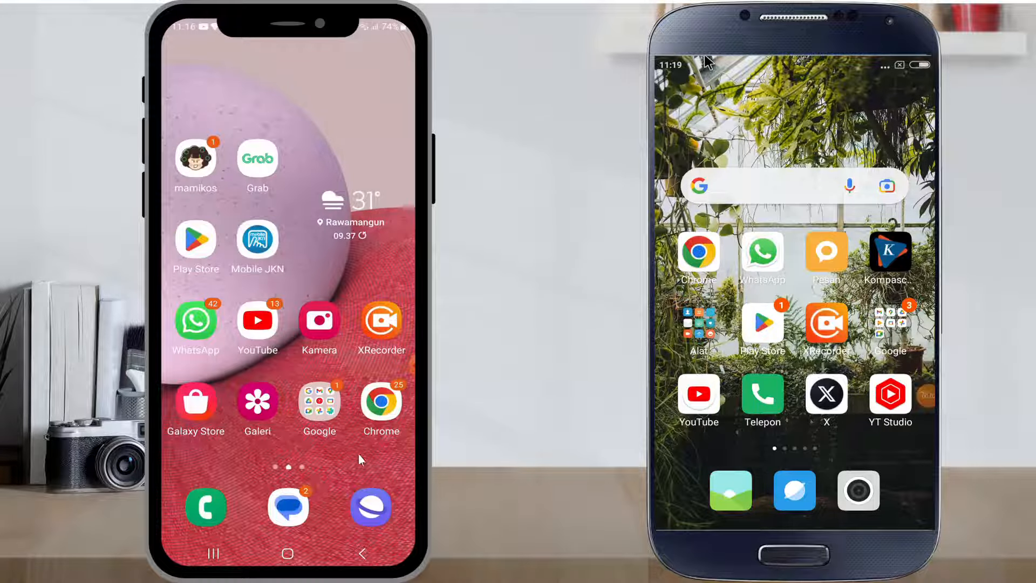
pyautogui.click(383, 411)
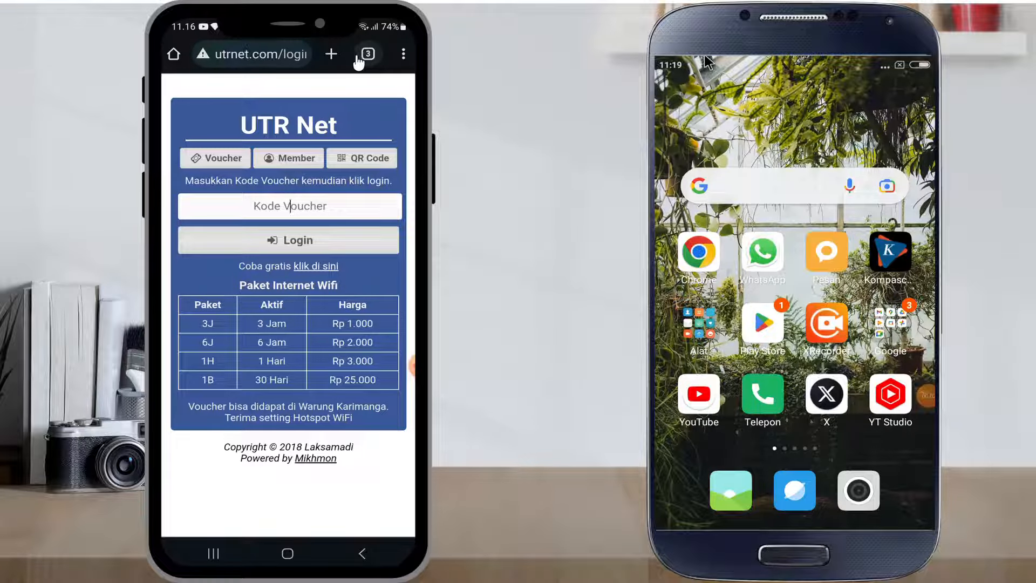
pyautogui.click(368, 55)
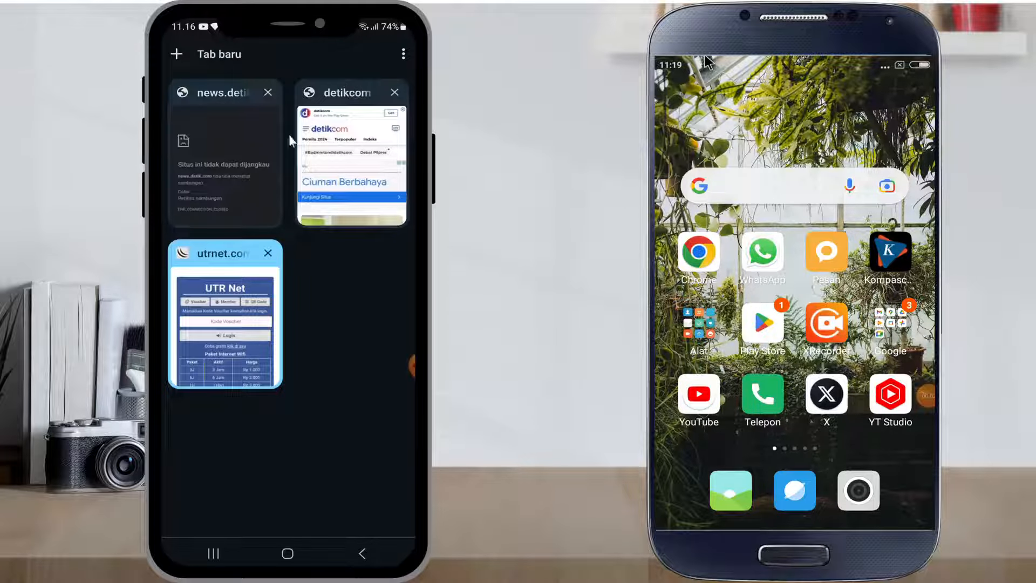
pyautogui.click(268, 253)
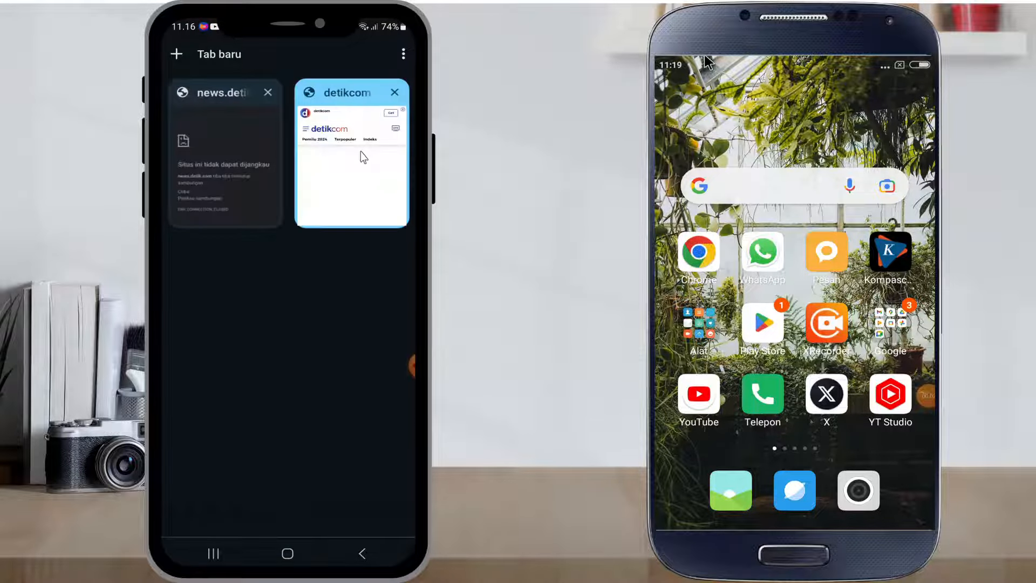
# Load the Dorong Pemerataan RI detikNews article to test browsing, then start a new blank tab.
pyautogui.click(361, 152)
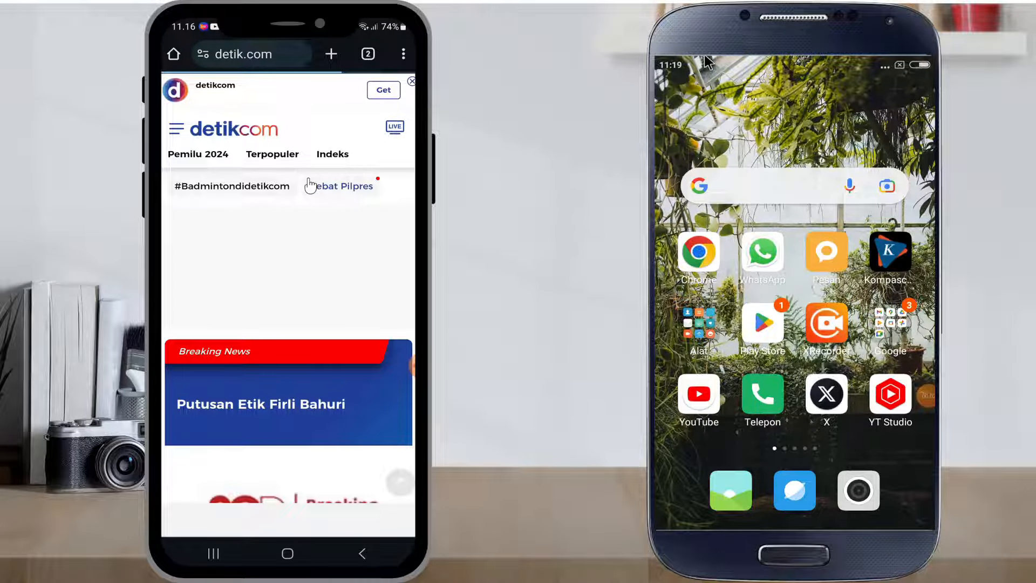
pyautogui.scroll(-8, 310, 186)
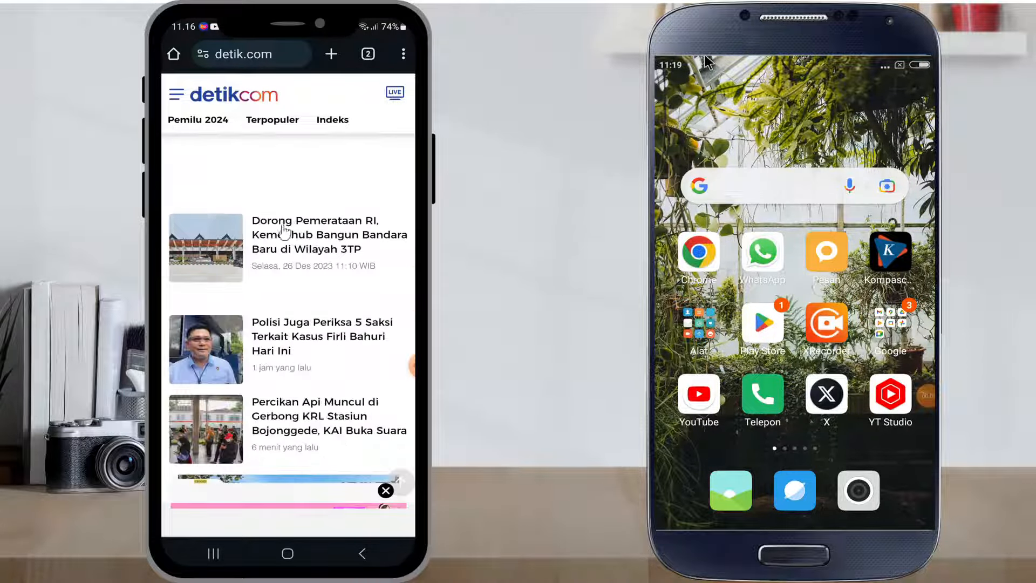
pyautogui.click(289, 235)
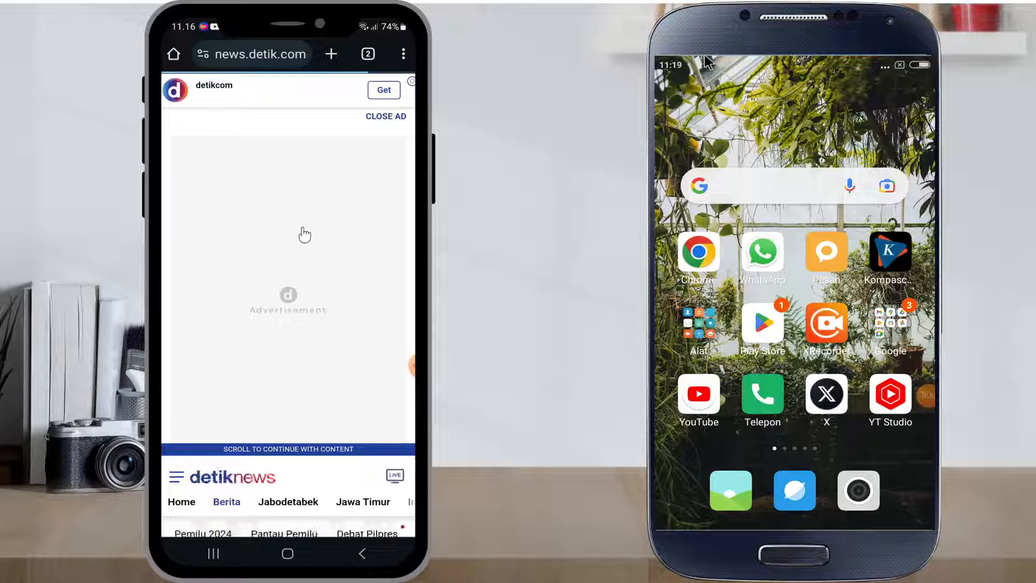
pyautogui.scroll(-10, 348, 158)
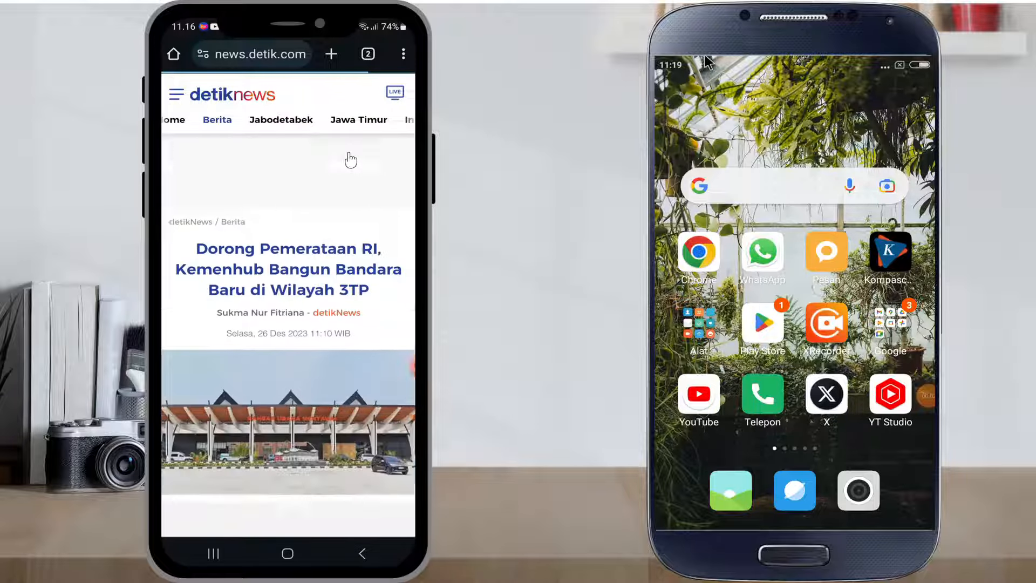
pyautogui.scroll(10, 347, 157)
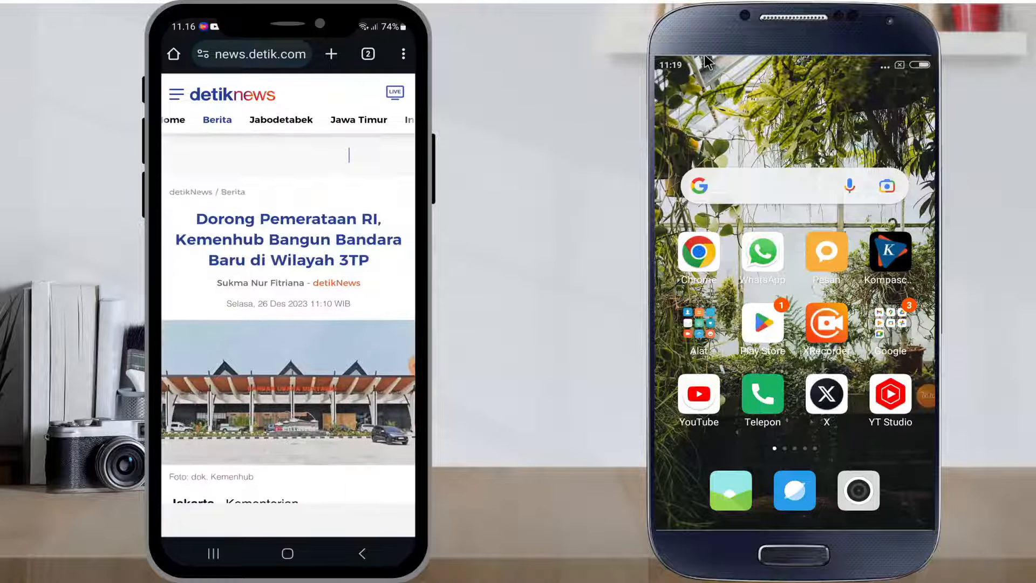
pyautogui.click(368, 55)
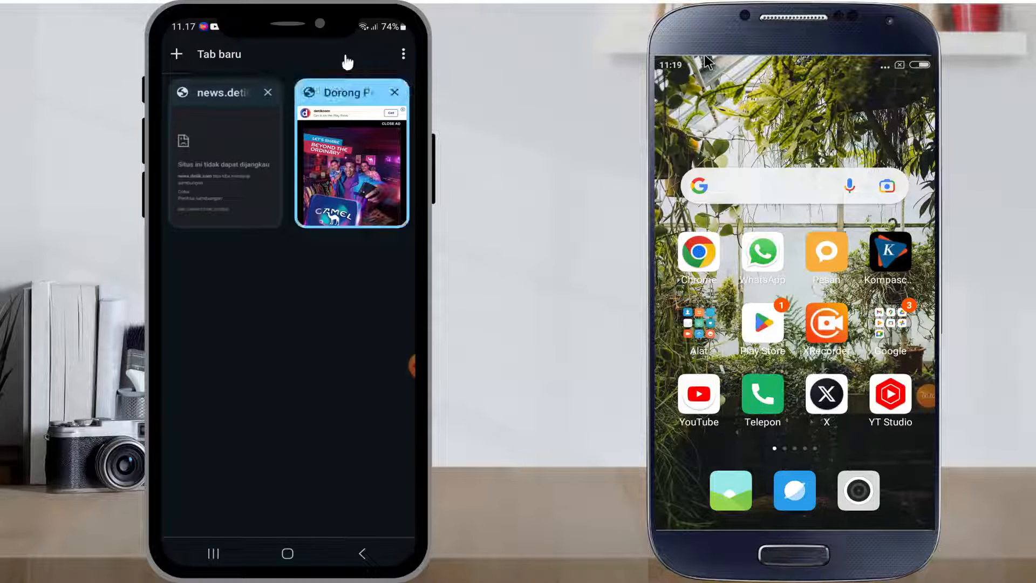
pyautogui.click(221, 53)
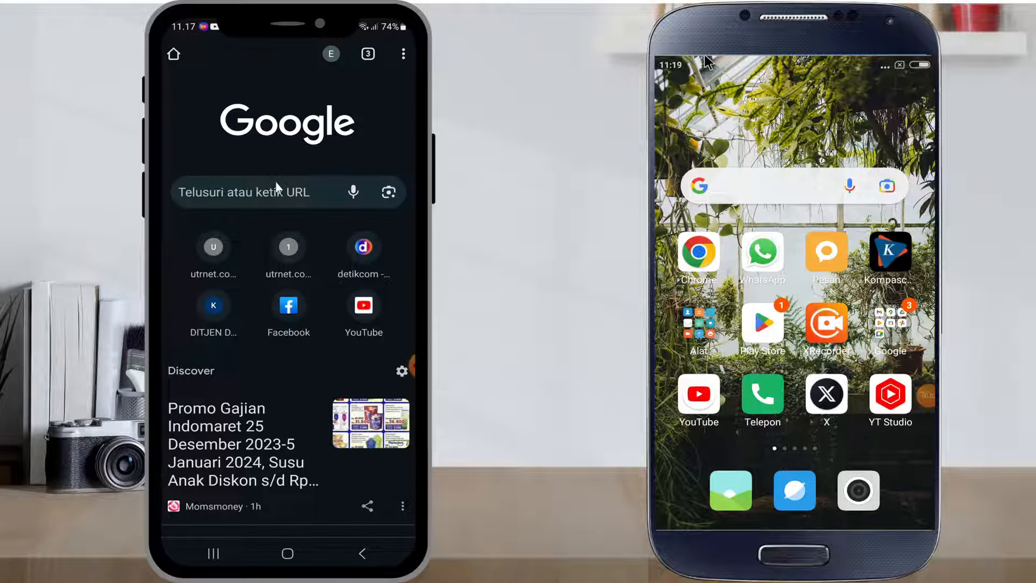
# Go to utrnet.com to reach the 'Anda telah keluar dari hotspot!' logout page.
pyautogui.click(273, 186)
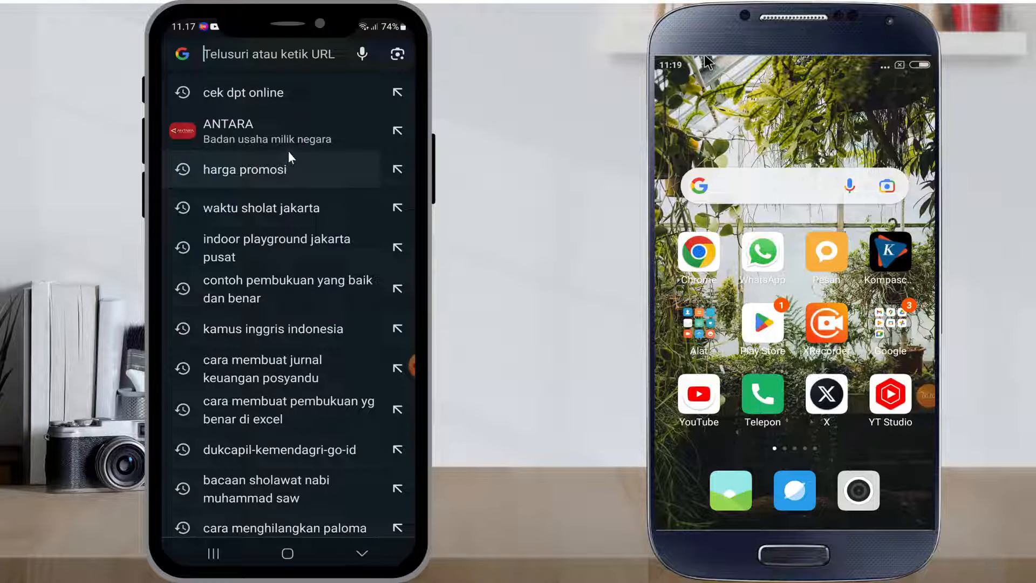
pyautogui.write('iyr')
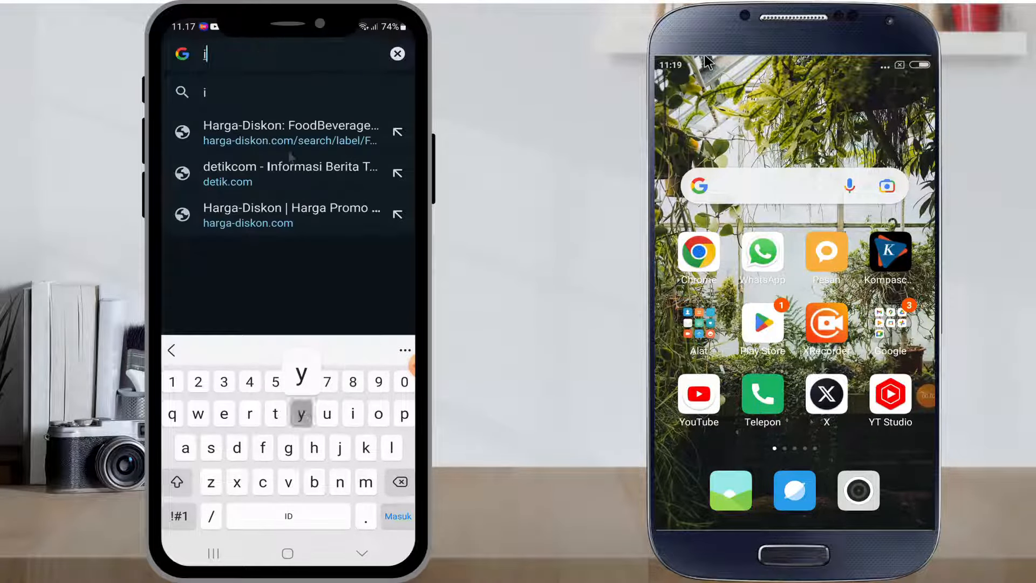
pyautogui.press('BackSpace')
pyautogui.press('BackSpace')
pyautogui.press('BackSpace')
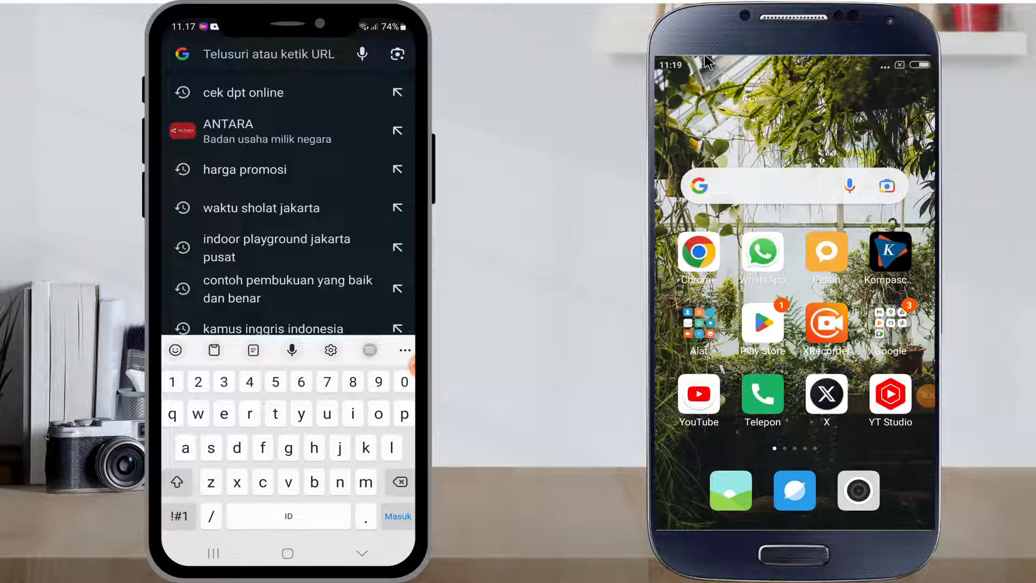
pyautogui.write('utr')
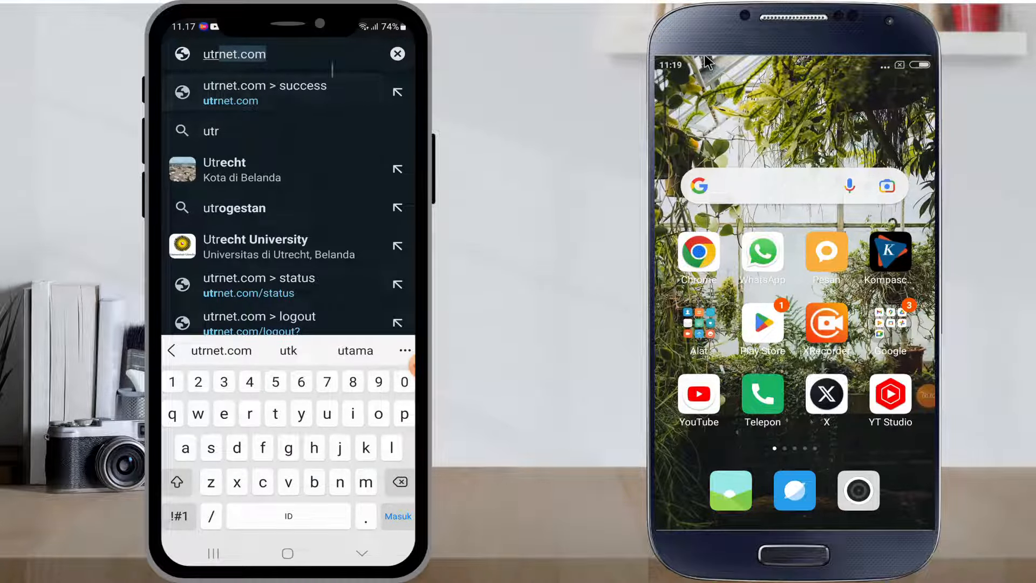
pyautogui.click(335, 64)
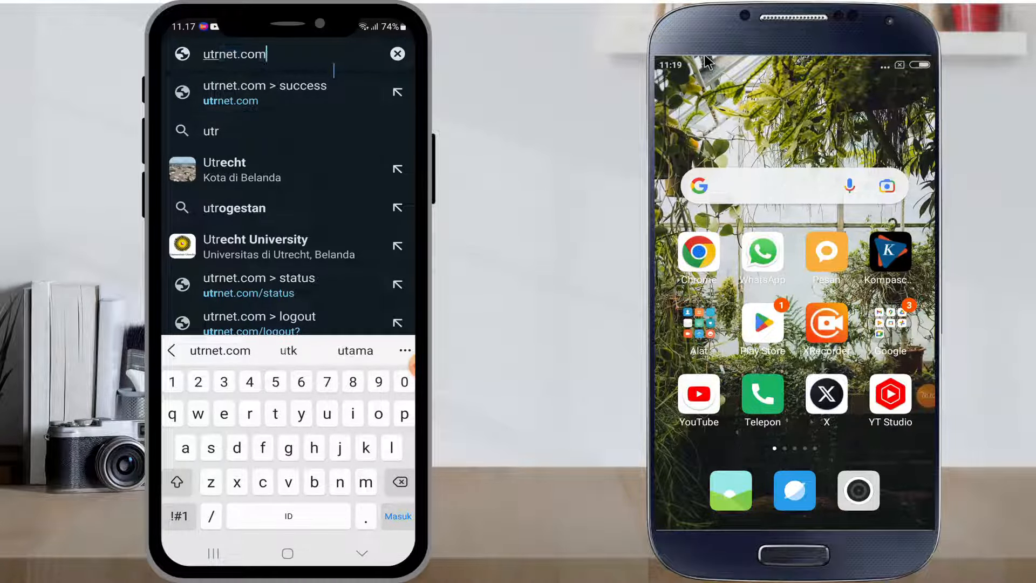
pyautogui.click(407, 521)
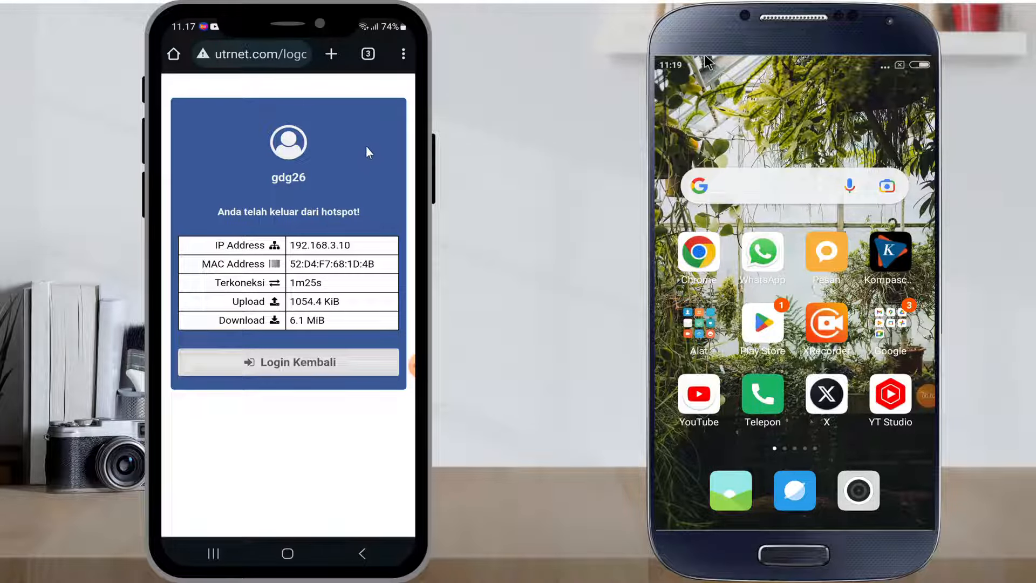
# Open the second phone's Wi-Fi settings and connect it to UTRNET VOUCHER.
pyautogui.moveTo(708, 62); pyautogui.dragTo(751, 362)
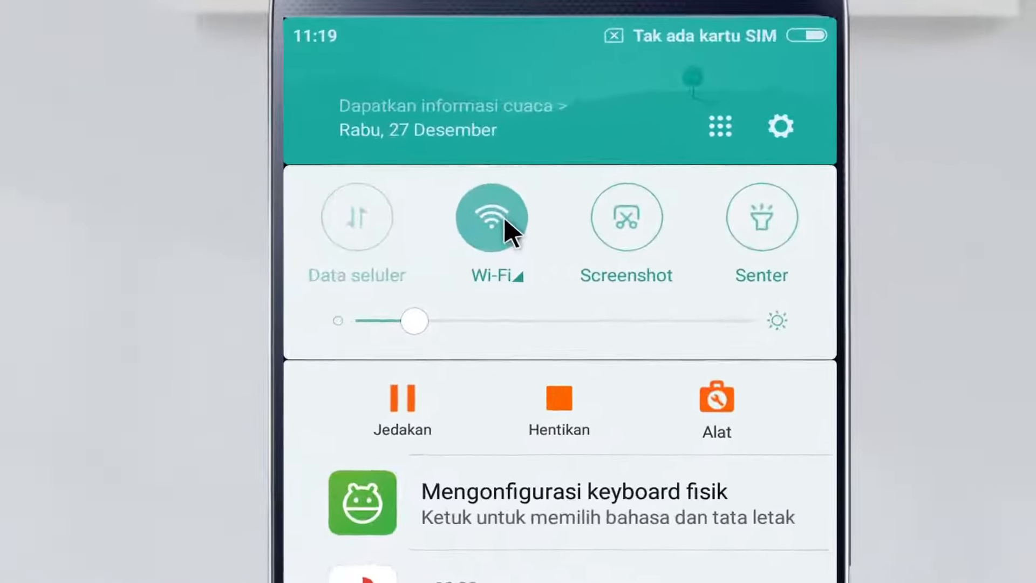
pyautogui.click(760, 157)
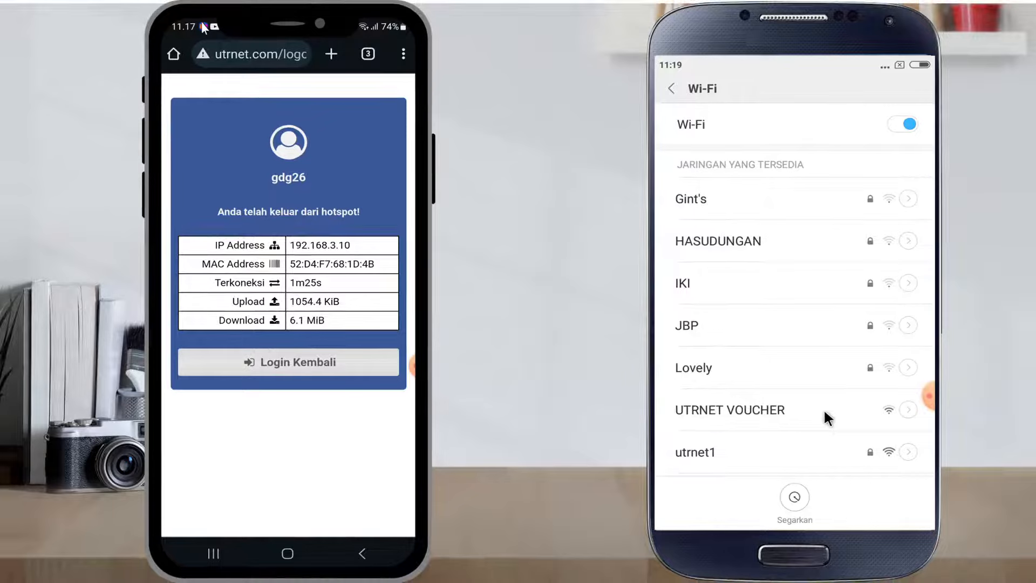
pyautogui.click(613, 438)
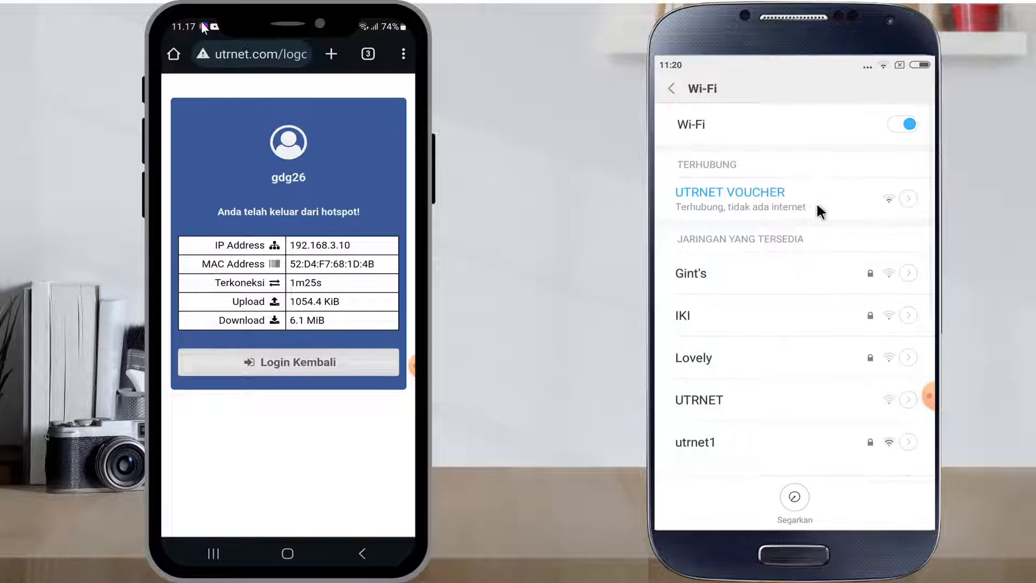
# Forget UTRNET VOUCHER, toggle Wi-Fi off and on, reconnect, and open its hotspot sign-in page.
pyautogui.click(908, 199)
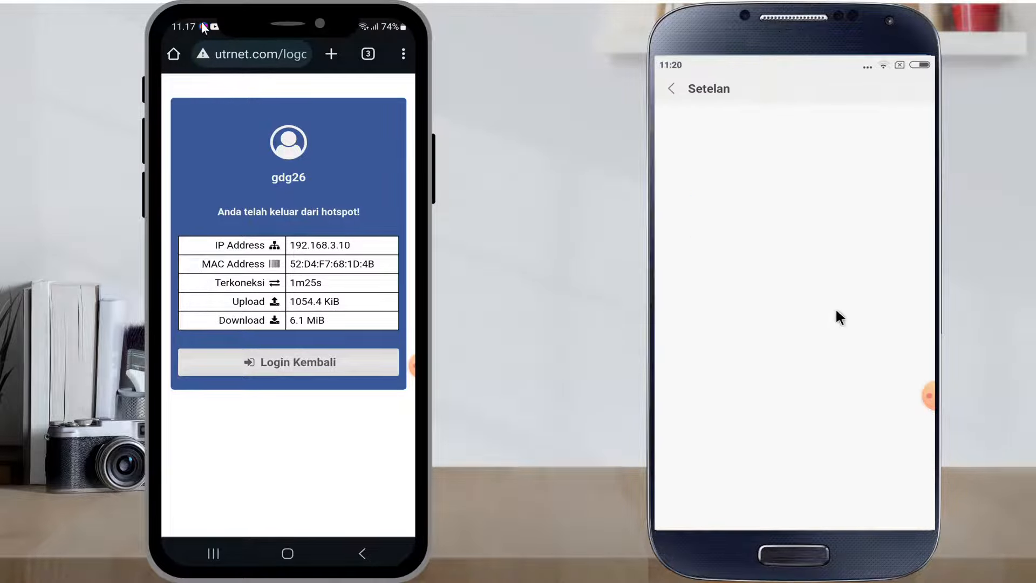
pyautogui.click(839, 504)
pyautogui.click(864, 504)
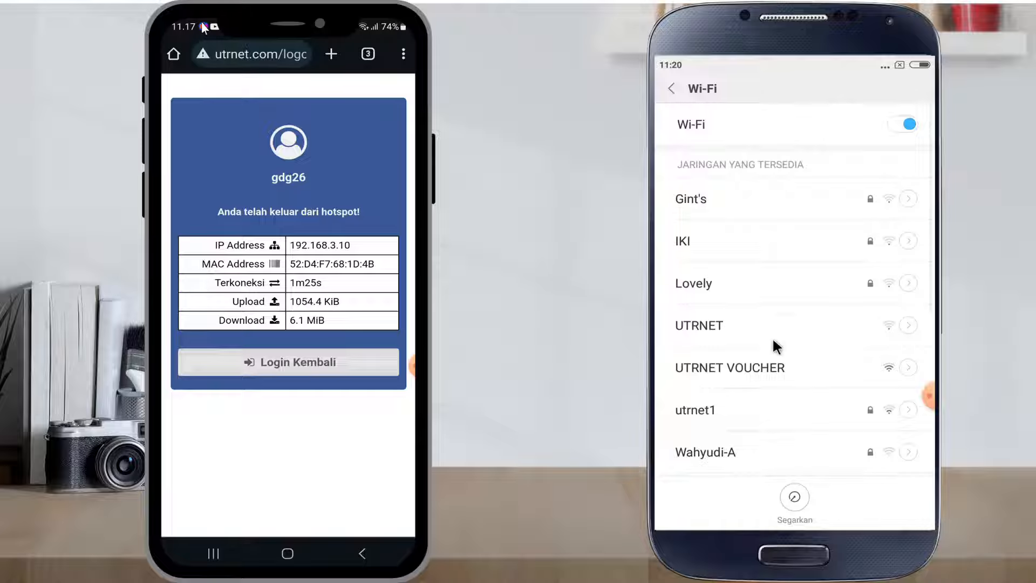
pyautogui.click(906, 127)
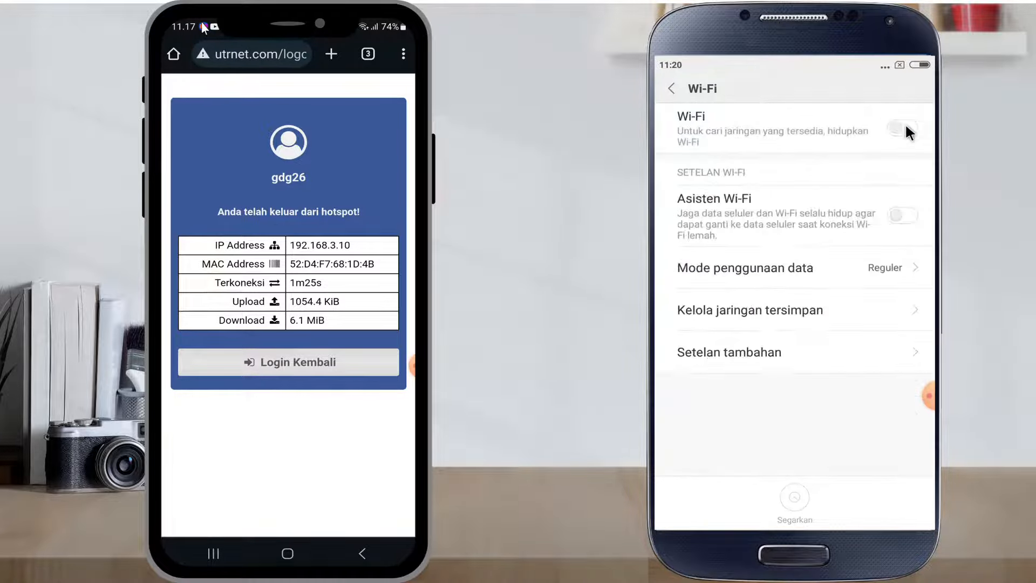
pyautogui.click(912, 128)
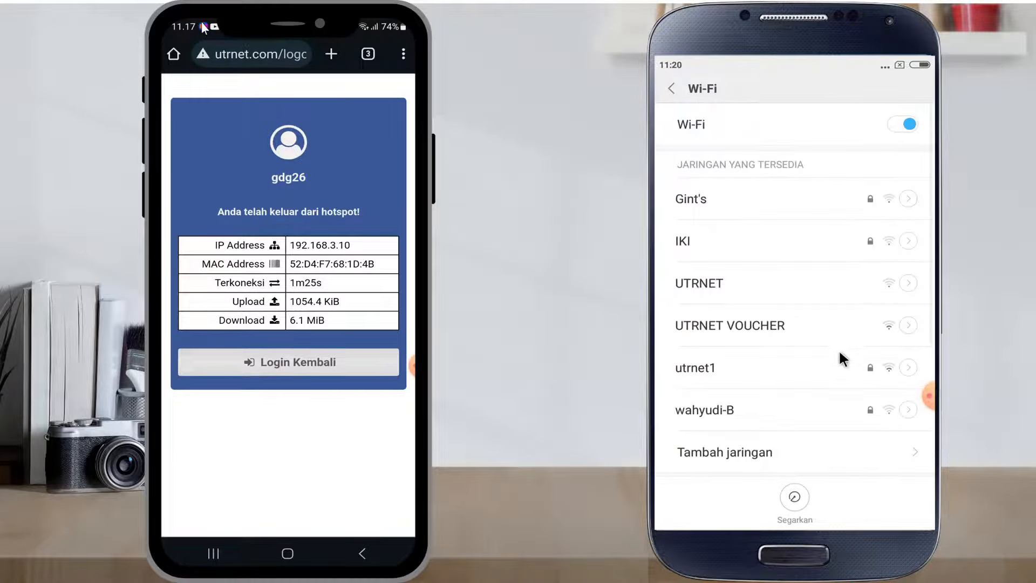
pyautogui.click(817, 323)
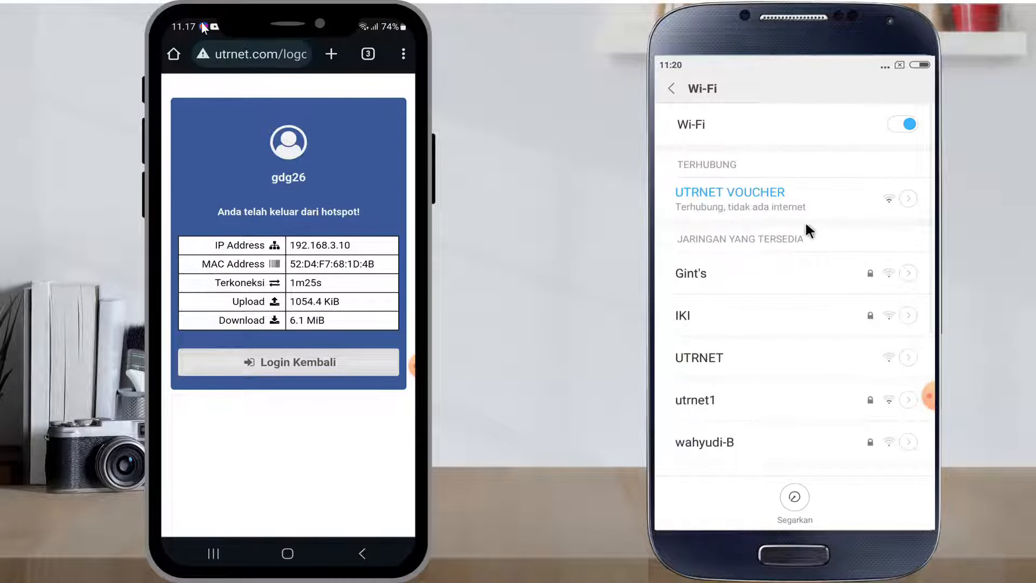
pyautogui.click(827, 203)
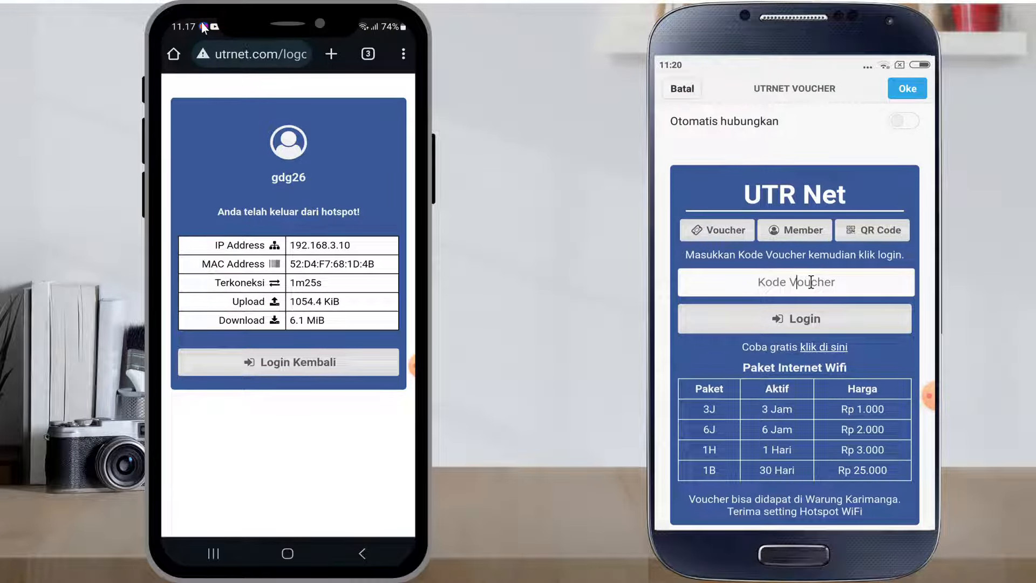
# Submit the same voucher code on the second phone and get the MAC address rejection.
pyautogui.click(811, 282)
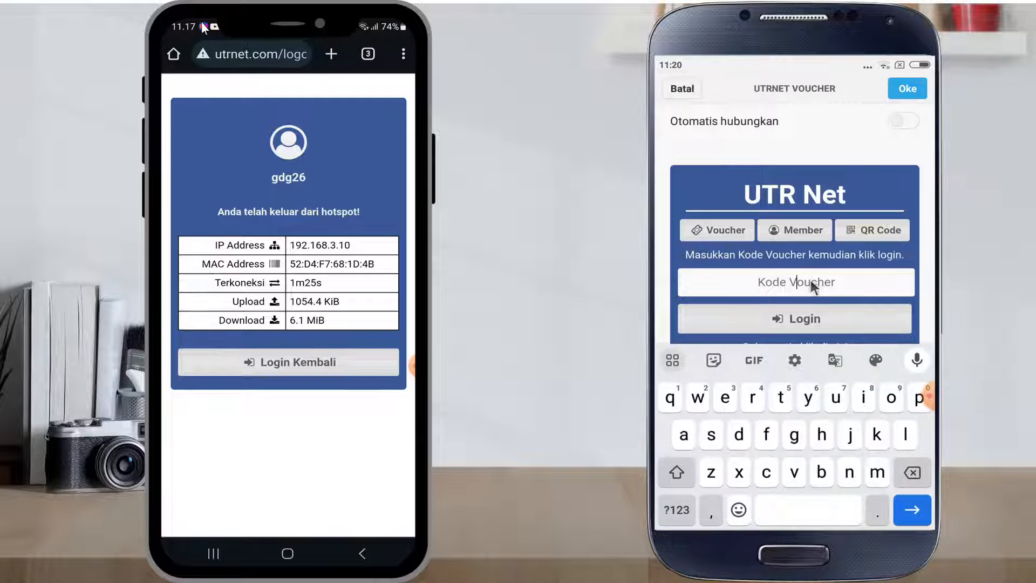
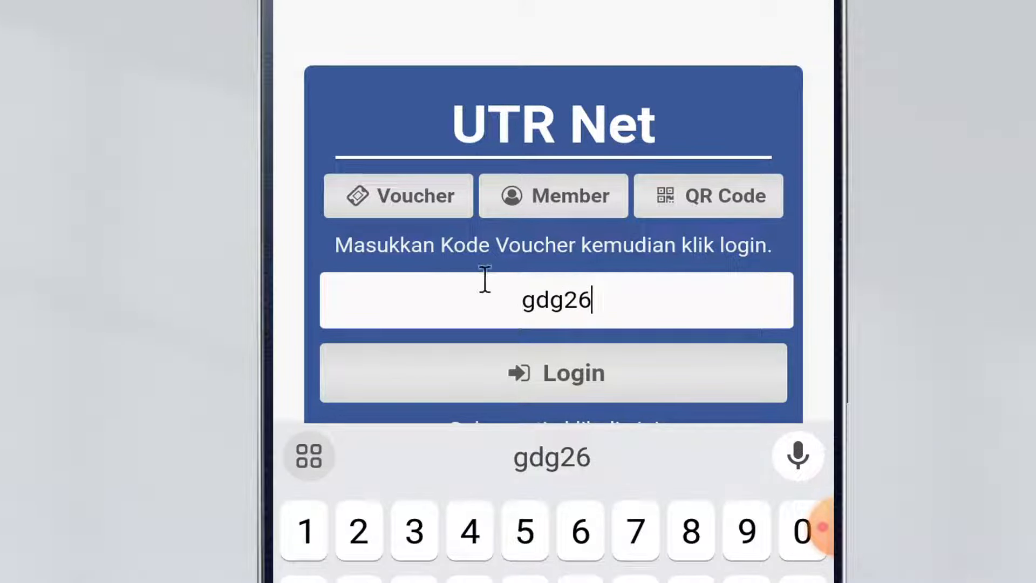
pyautogui.click(620, 383)
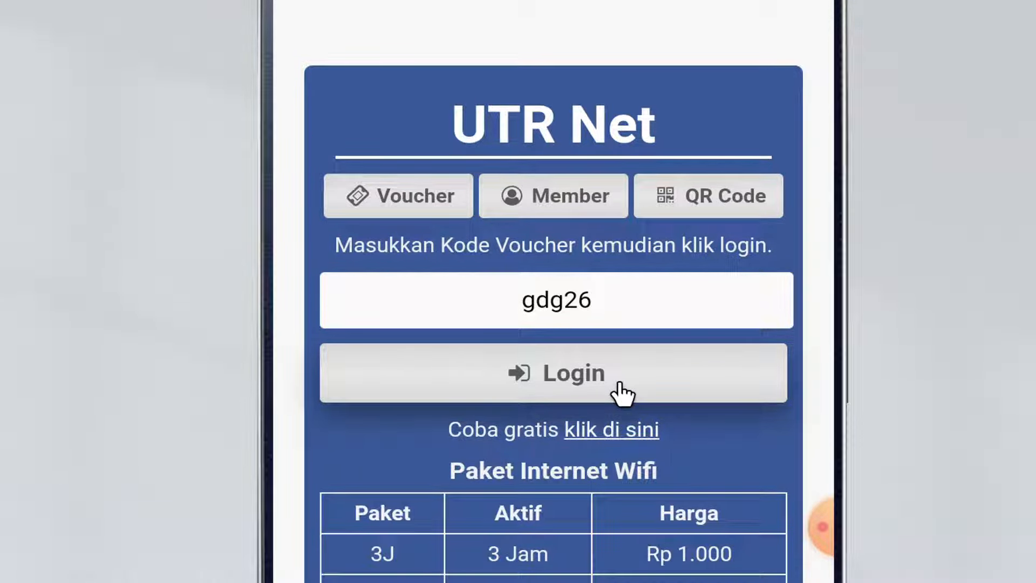
pyautogui.click(547, 382)
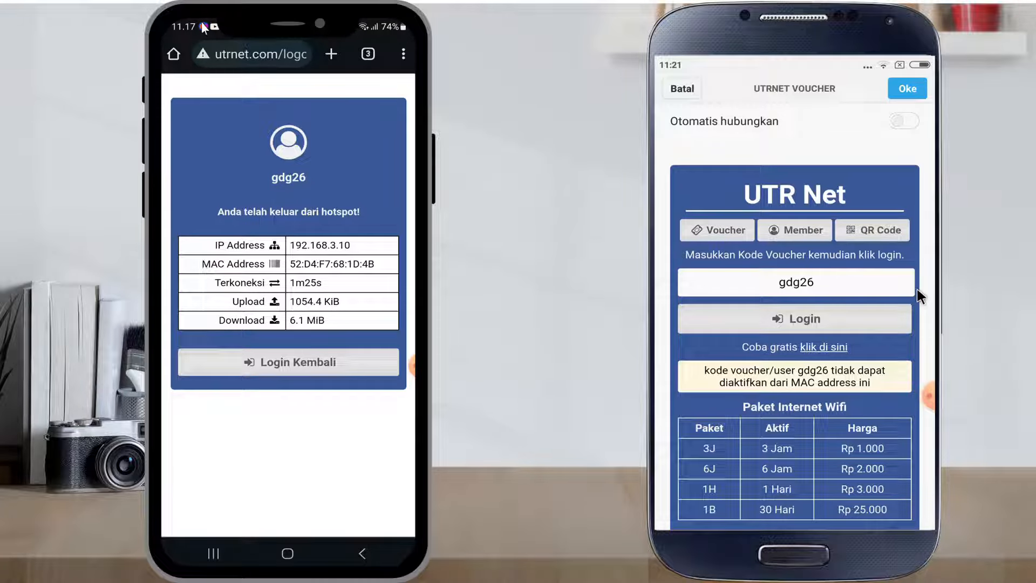
pyautogui.click(928, 396)
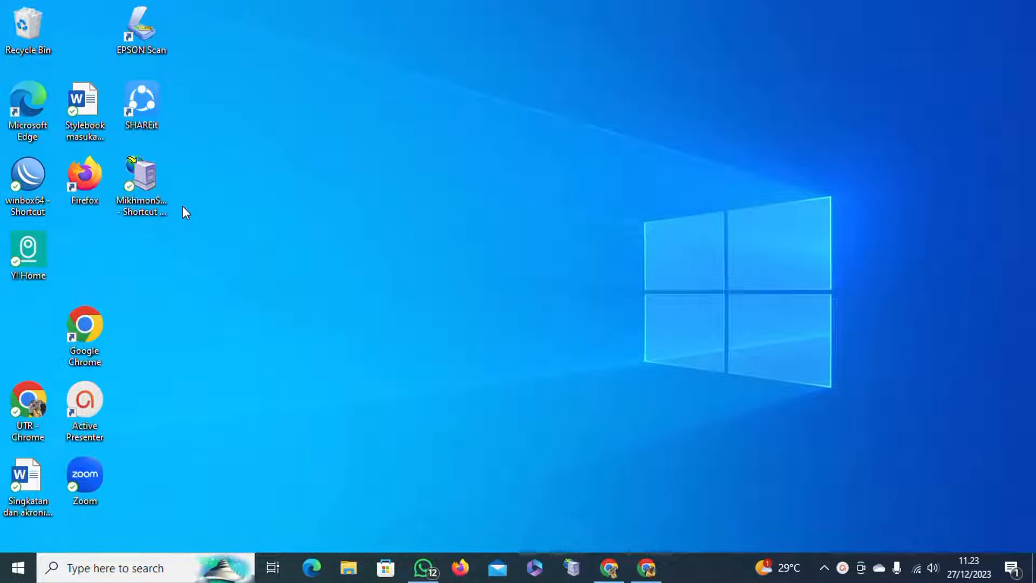
# Start MikhmonServer, open the Mikhmon web interface, and log in with the admin username and password.
pyautogui.click(153, 182)
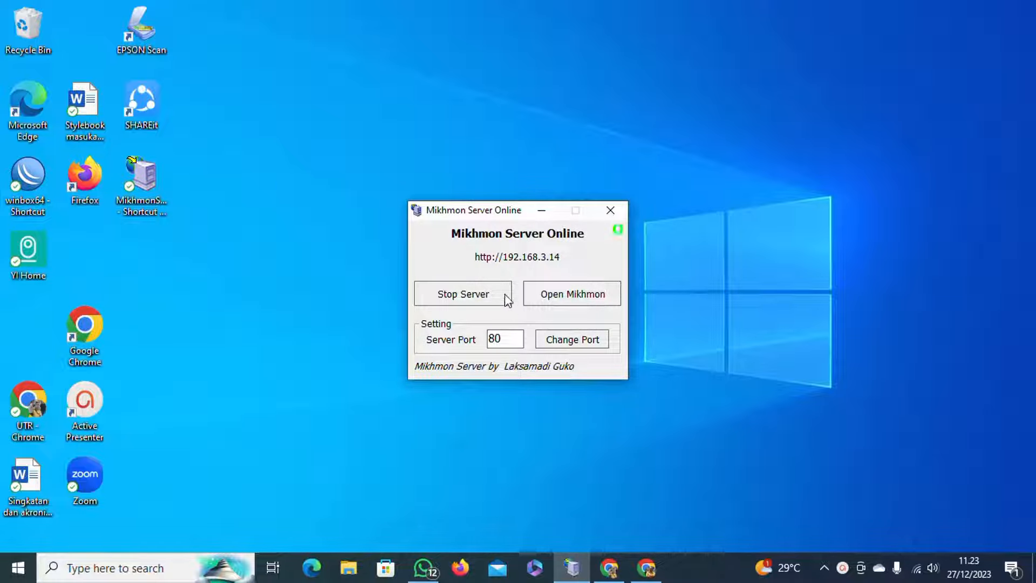
pyautogui.click(576, 295)
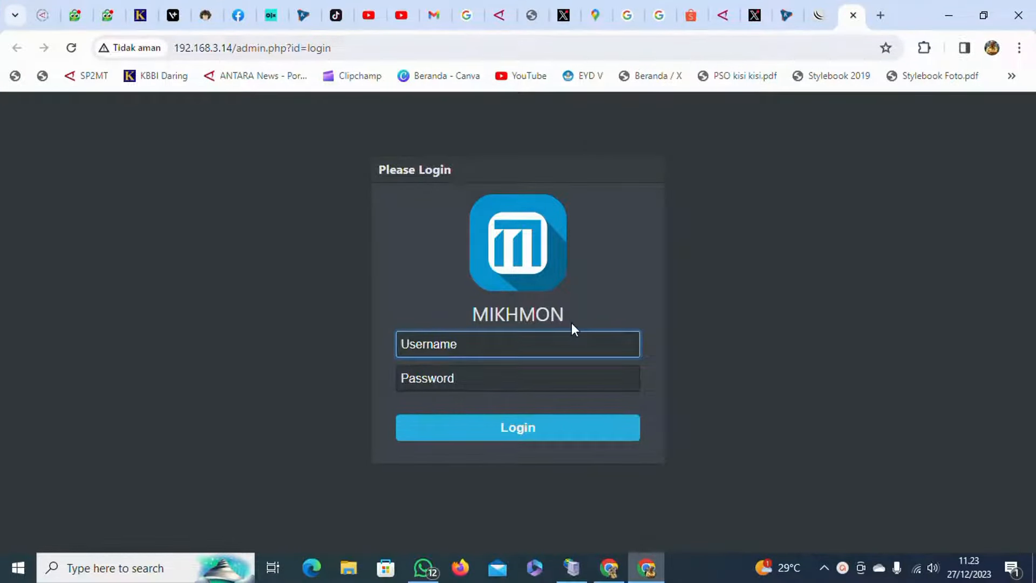
pyautogui.write('utmet')
pyautogui.press('Tab')
pyautogui.write('****')
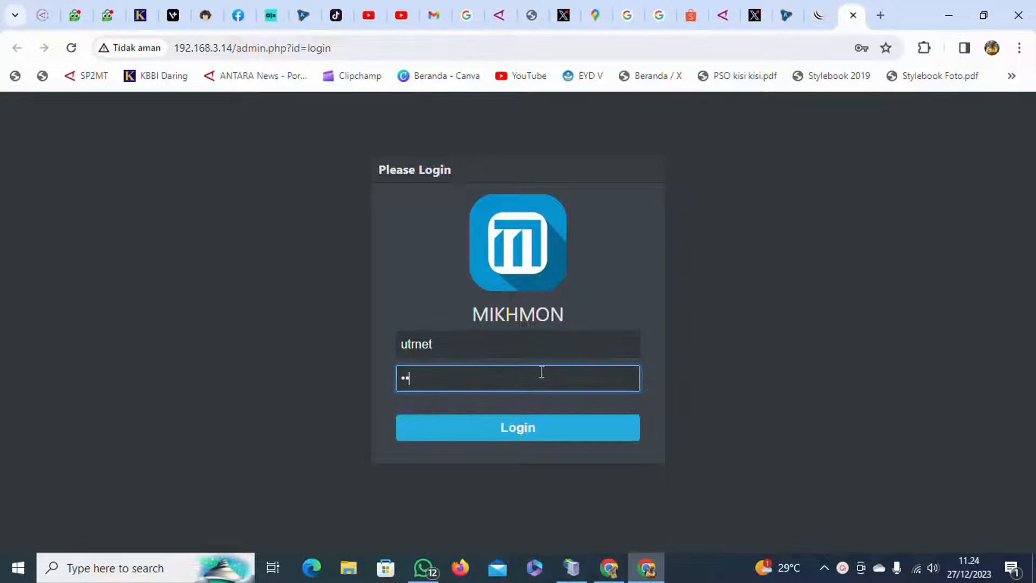
pyautogui.click(562, 442)
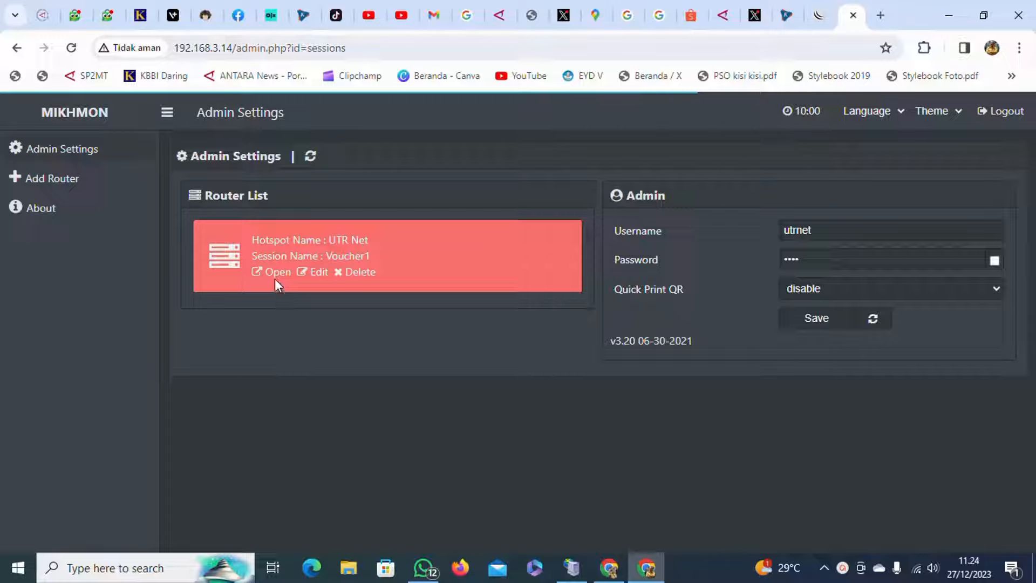
# Open the UTR Net session, go to Hotspot > User Profile > Profile List, and edit 1-Bulan.
pyautogui.click(277, 279)
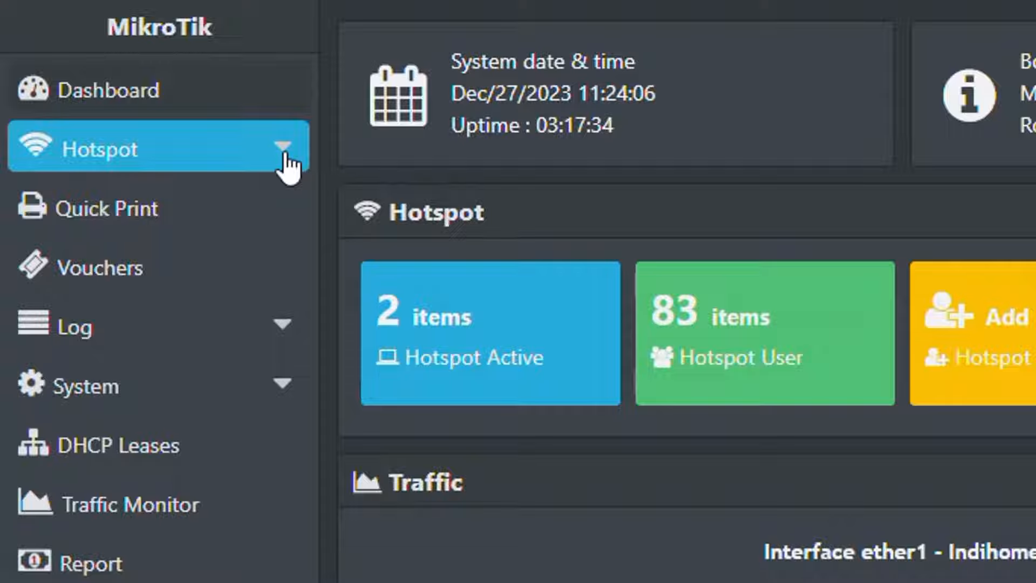
pyautogui.click(289, 166)
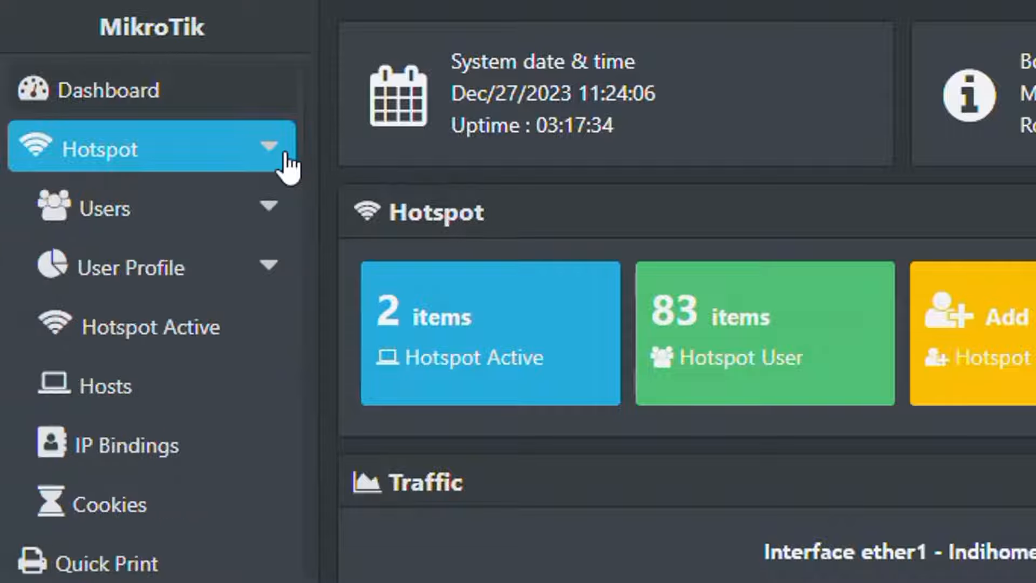
pyautogui.click(274, 275)
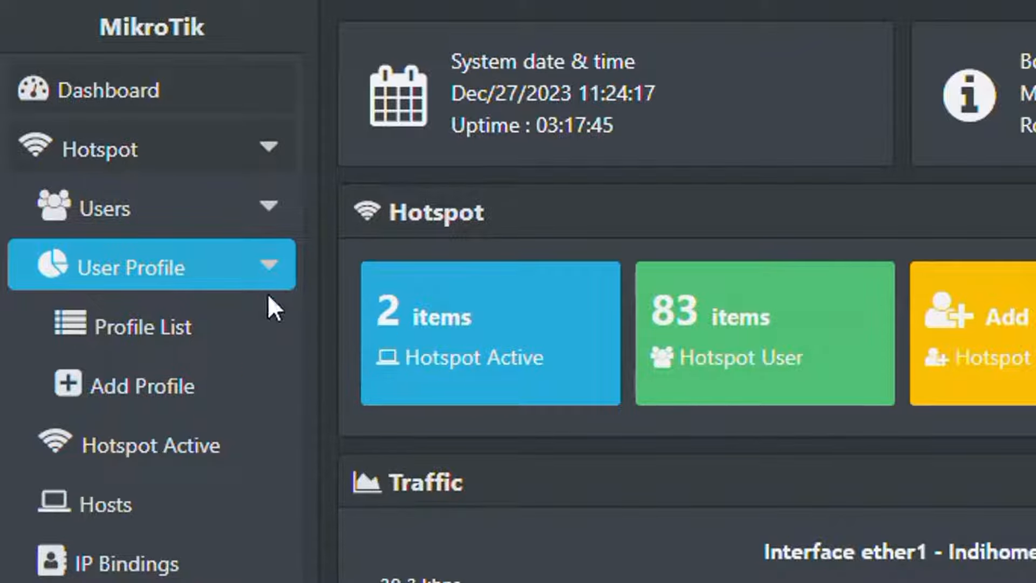
pyautogui.click(264, 326)
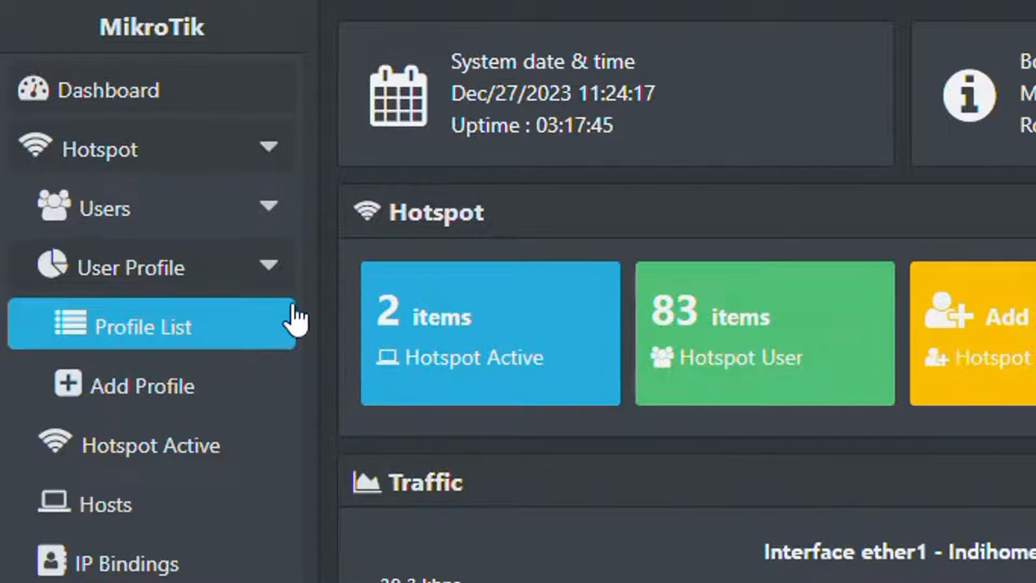
pyautogui.click(224, 337)
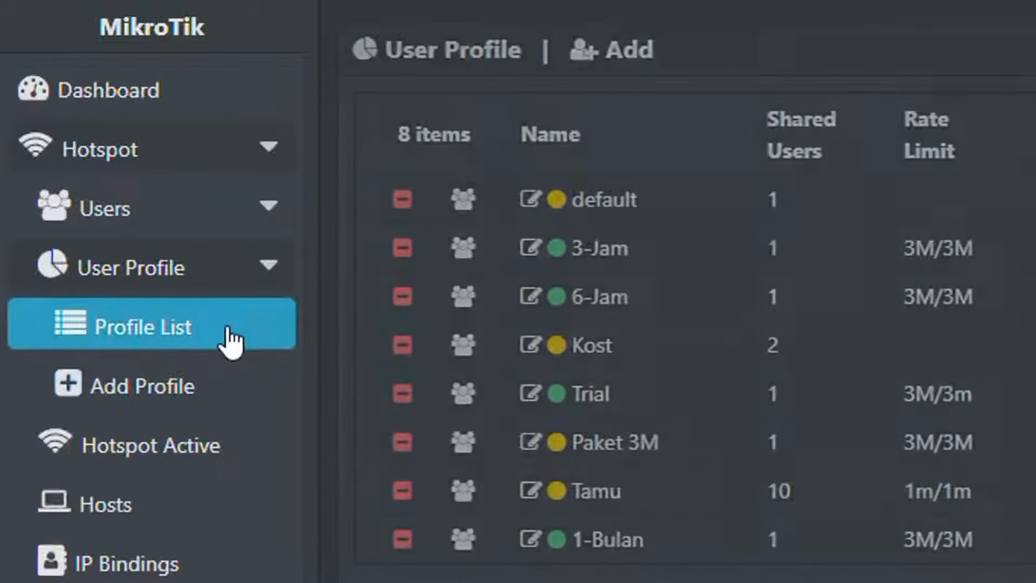
pyautogui.moveTo(231, 342); pyautogui.dragTo(297, 353)
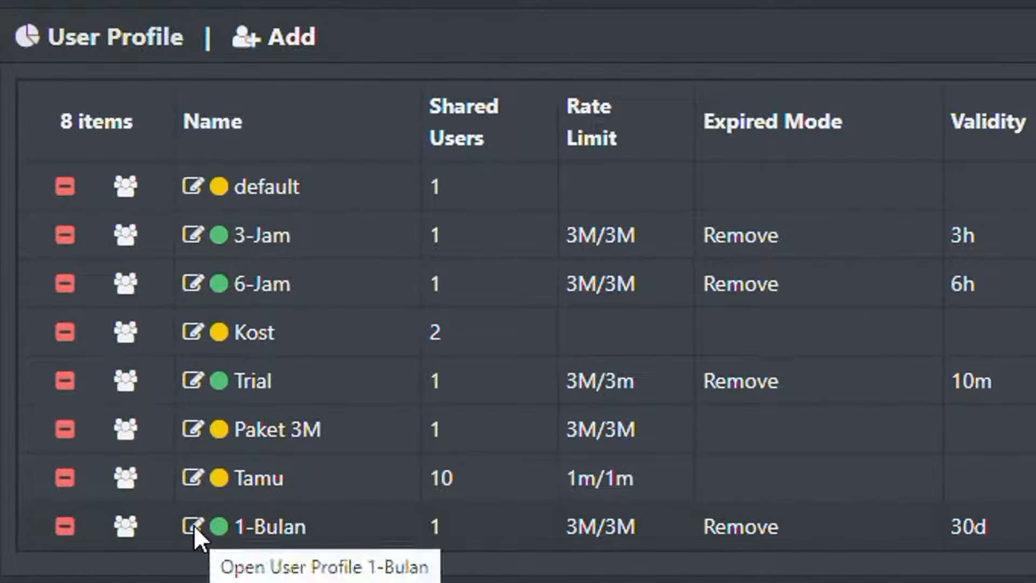
pyautogui.click(275, 533)
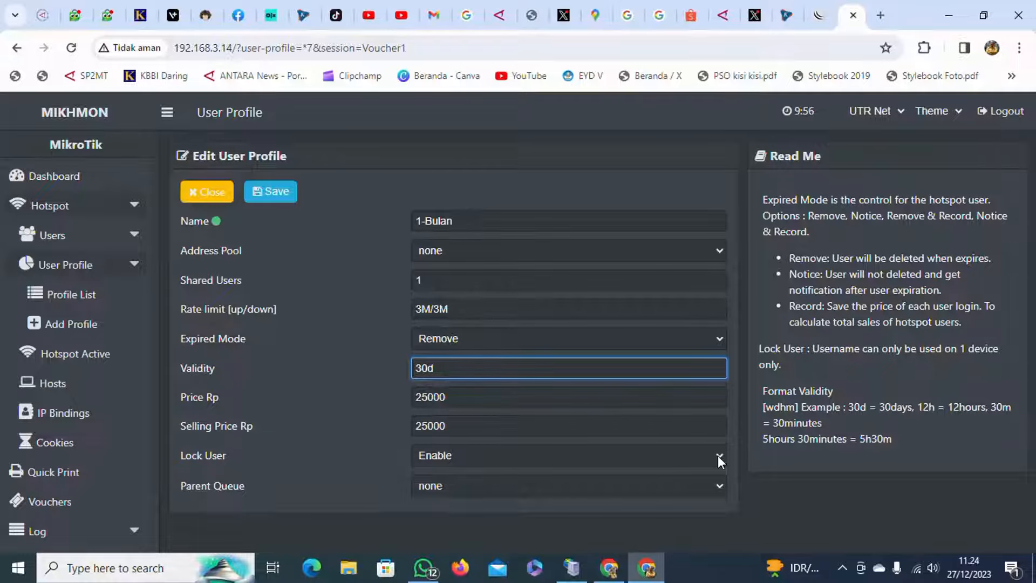
# Change 1-Bulan's Lock User from Enable to Disable, save, and close the editor.
pyautogui.click(718, 456)
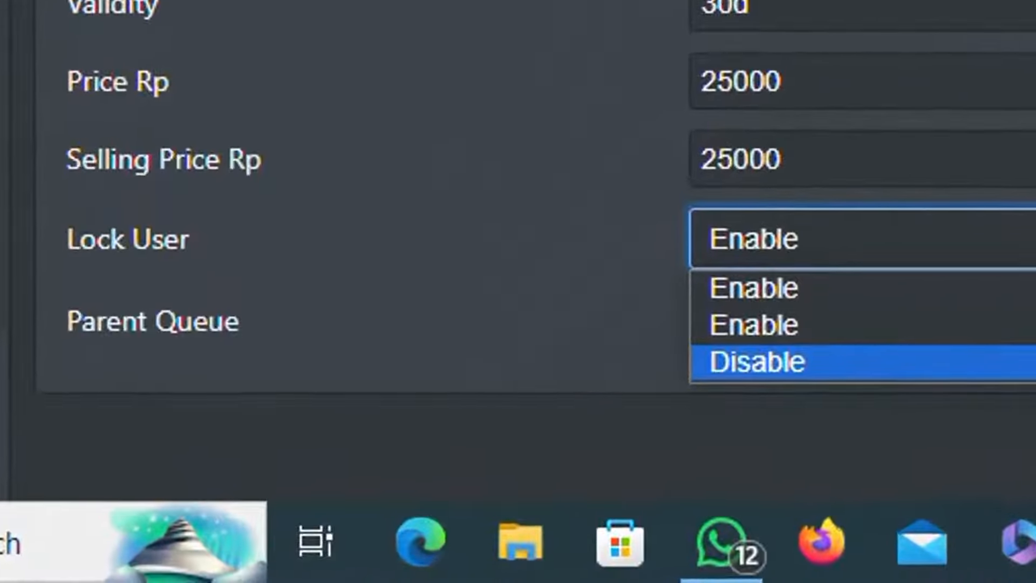
pyautogui.click(660, 500)
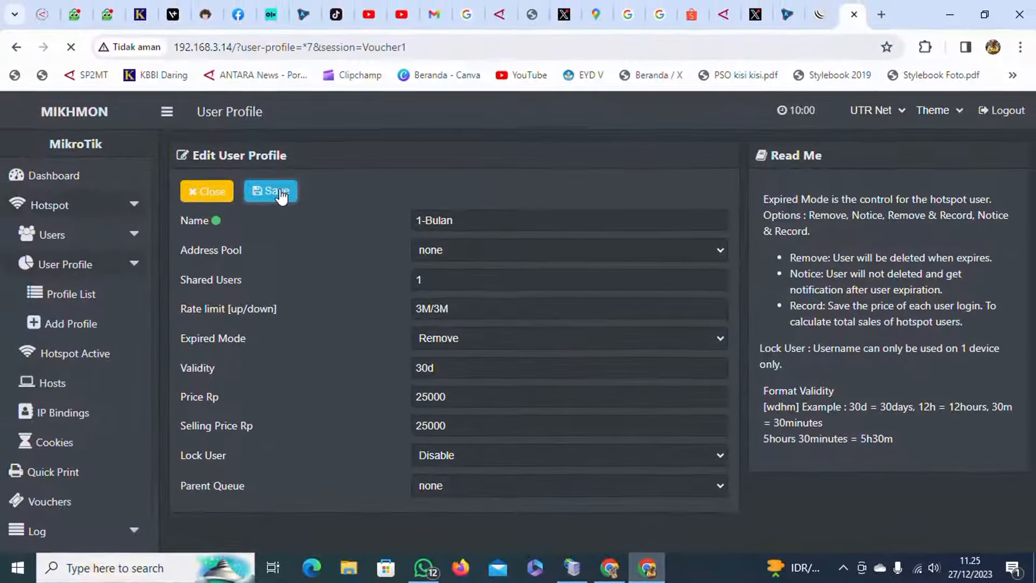
pyautogui.click(274, 189)
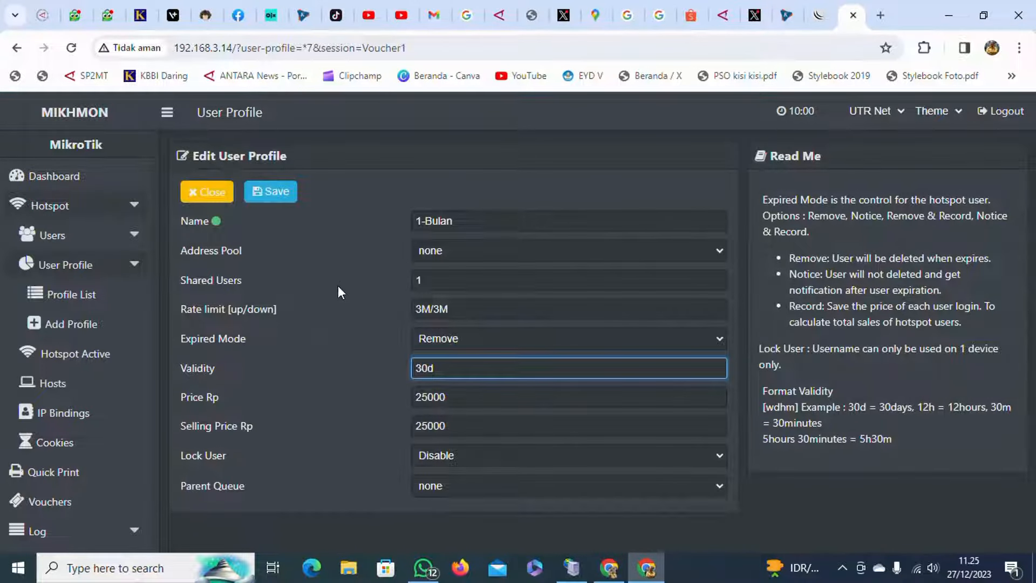
pyautogui.click(208, 199)
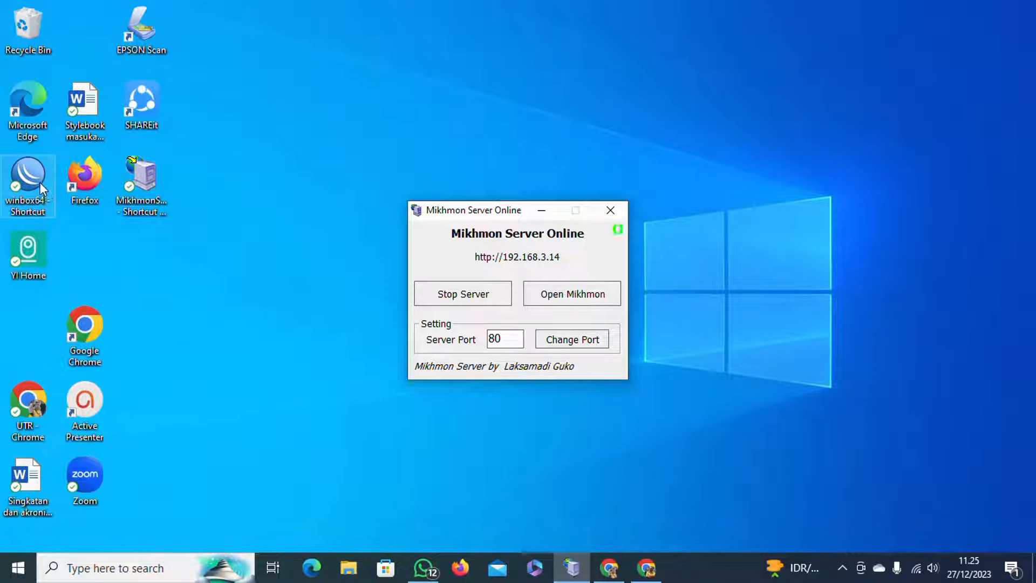
# Launch WinBox from the desktop and connect to the router at 192.168.3.1 with the saved login.
pyautogui.click(40, 182)
pyautogui.doubleClick(40, 183)
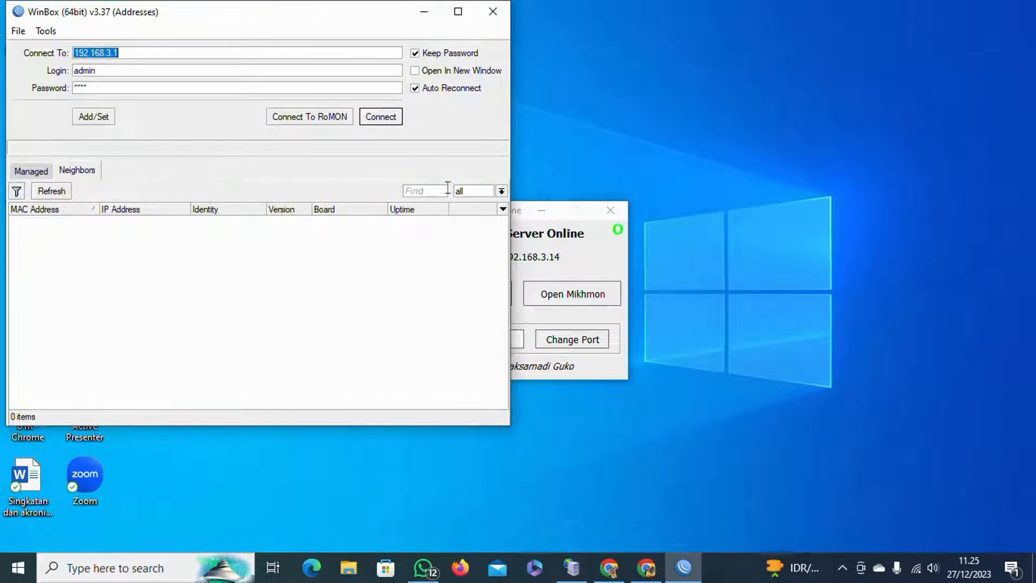
pyautogui.click(381, 117)
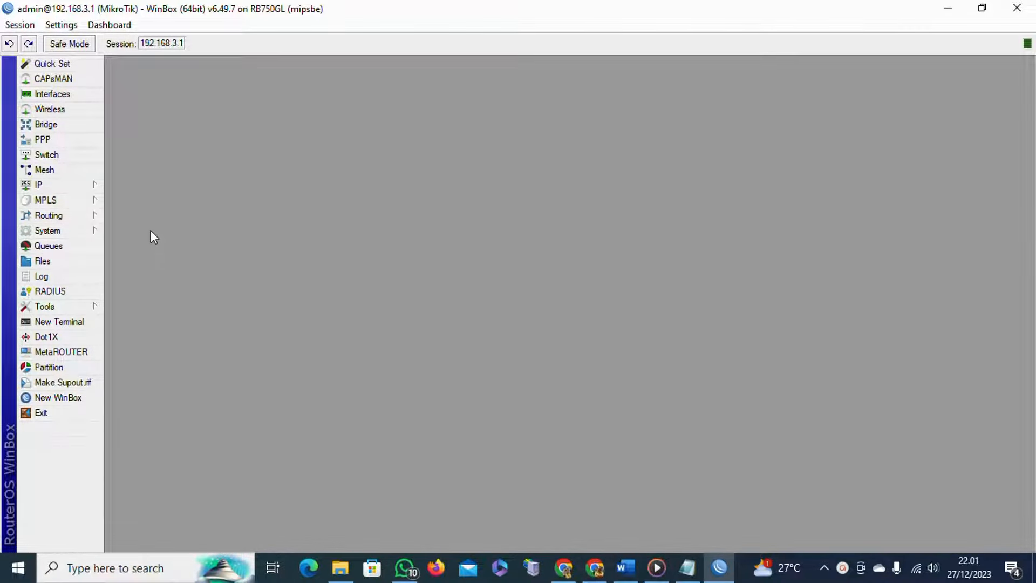
# Bring up the router's Hotspot Server Profiles list in WinBox.
pyautogui.click(89, 187)
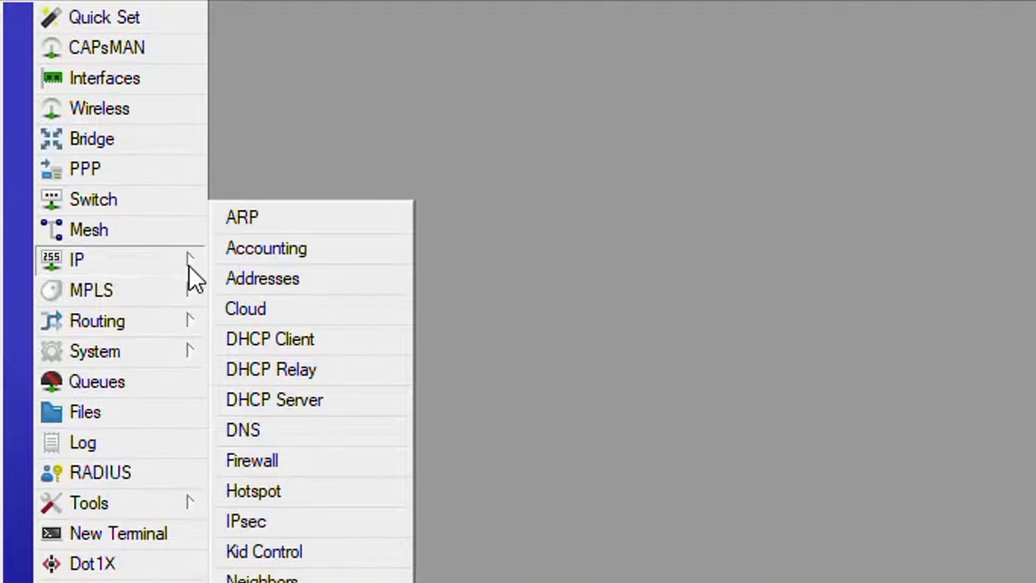
pyautogui.click(318, 499)
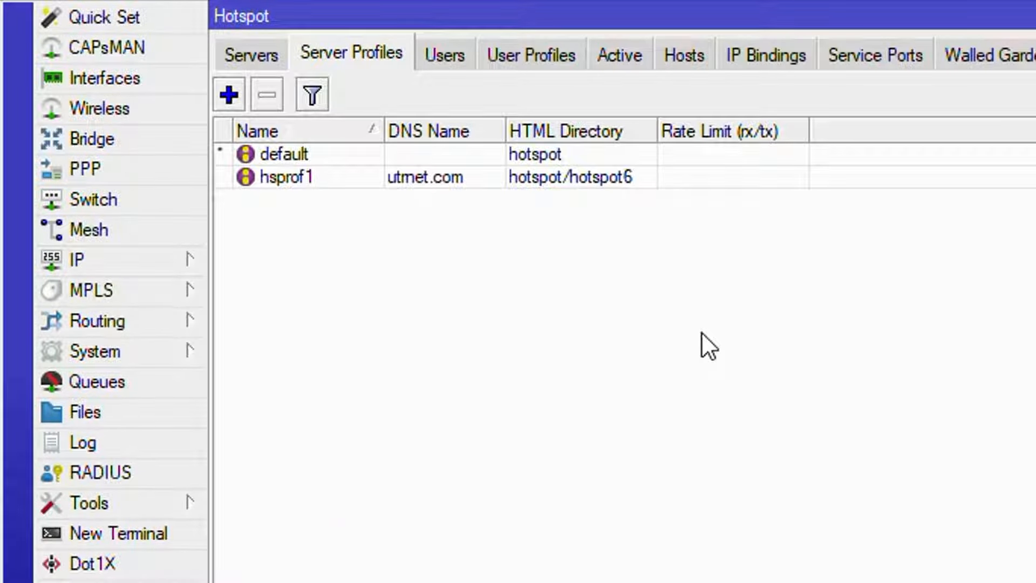
pyautogui.click(246, 50)
pyautogui.click(368, 53)
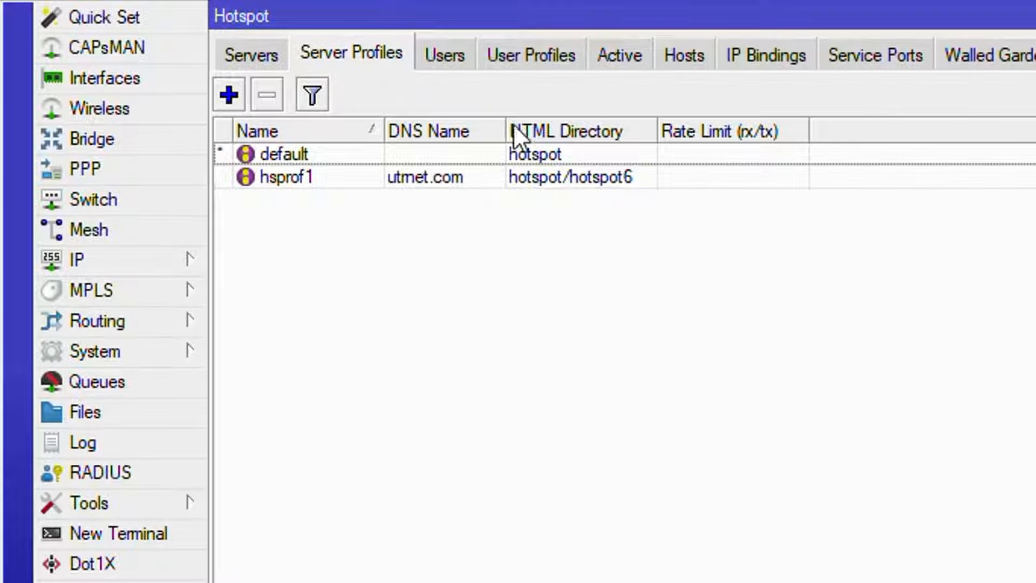
# Check hsprof1 uses DNS name utrnet.com and HTML directory hotspot/hotspot6, apply it, and minimize WinBox.
pyautogui.click(643, 178)
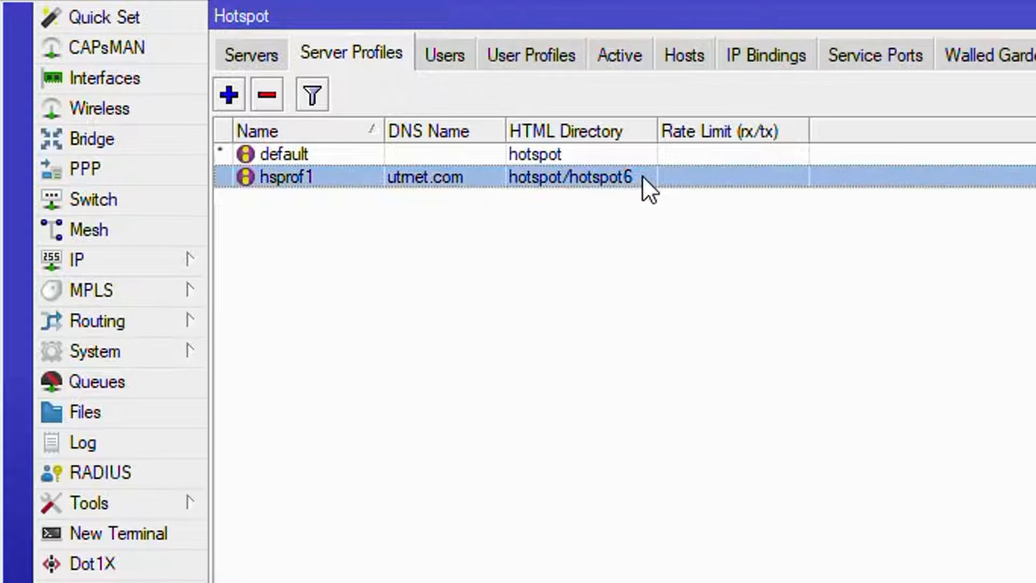
pyautogui.doubleClick(413, 181)
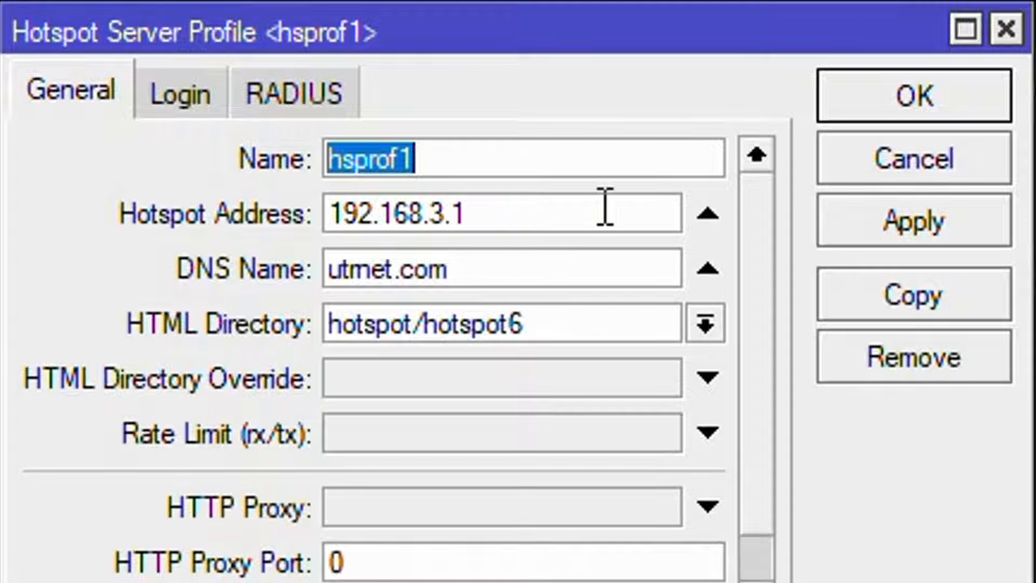
pyautogui.click(895, 229)
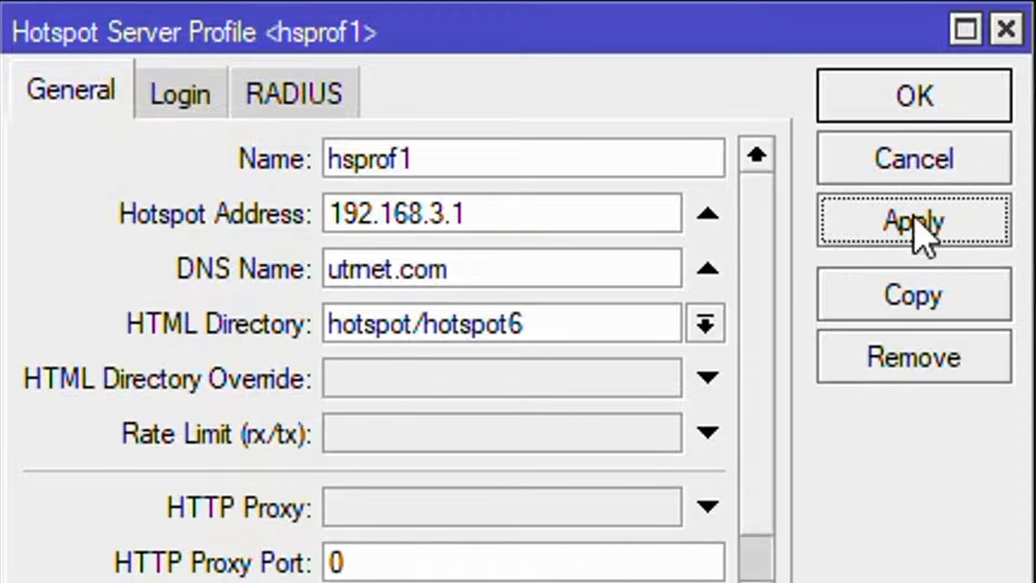
pyautogui.click(933, 105)
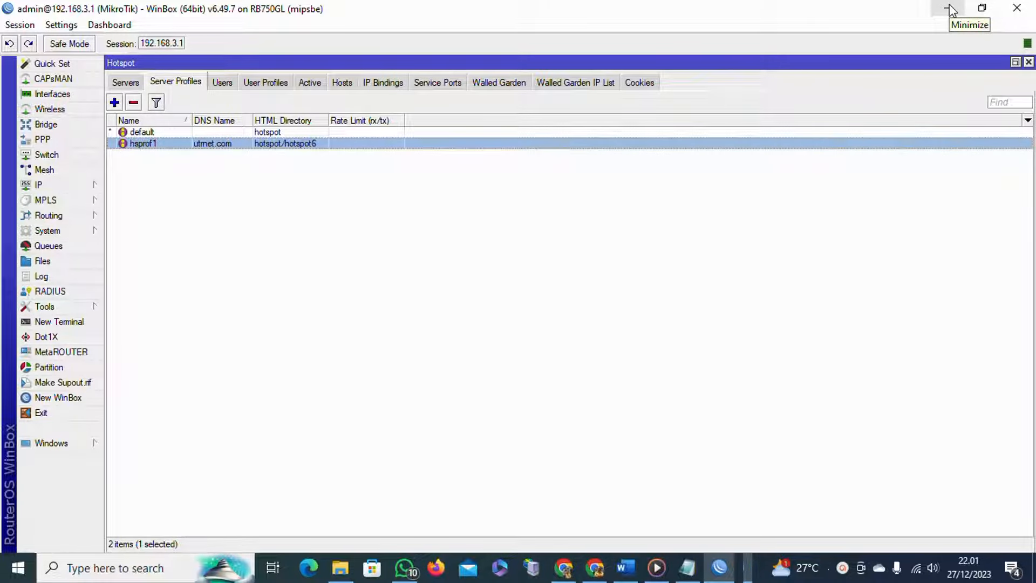
pyautogui.click(951, 10)
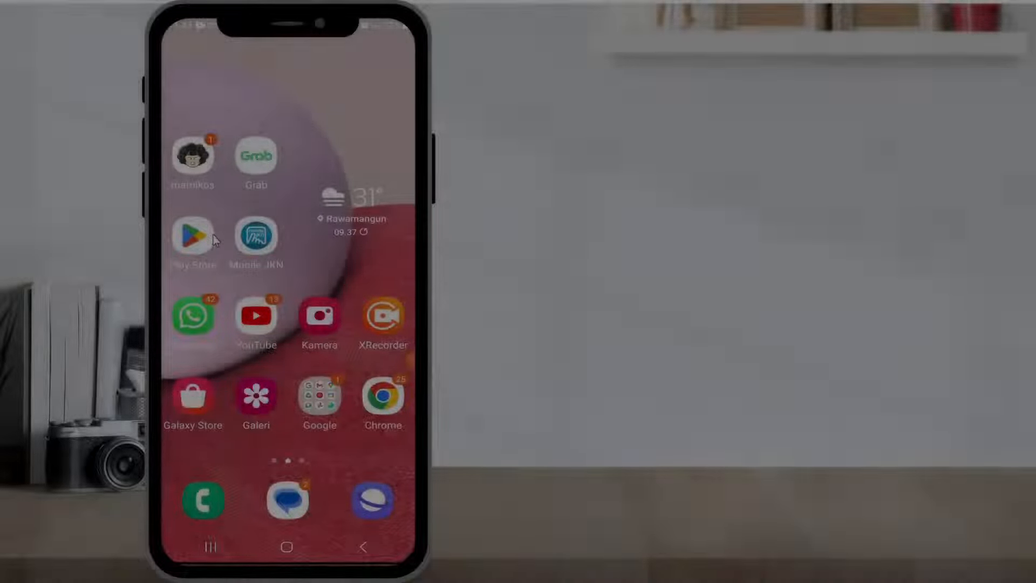
# Join the phone to the open UTRNET VOUCHER Wi-Fi and bring up its utrnet.com voucher login page.
pyautogui.moveTo(209, 22); pyautogui.dragTo(231, 227)
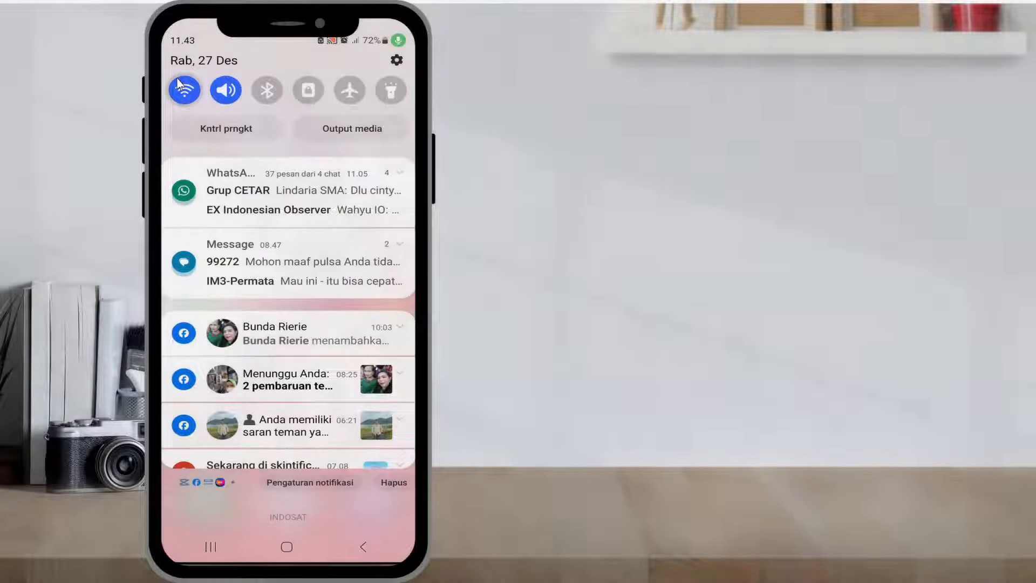
pyautogui.click(182, 89)
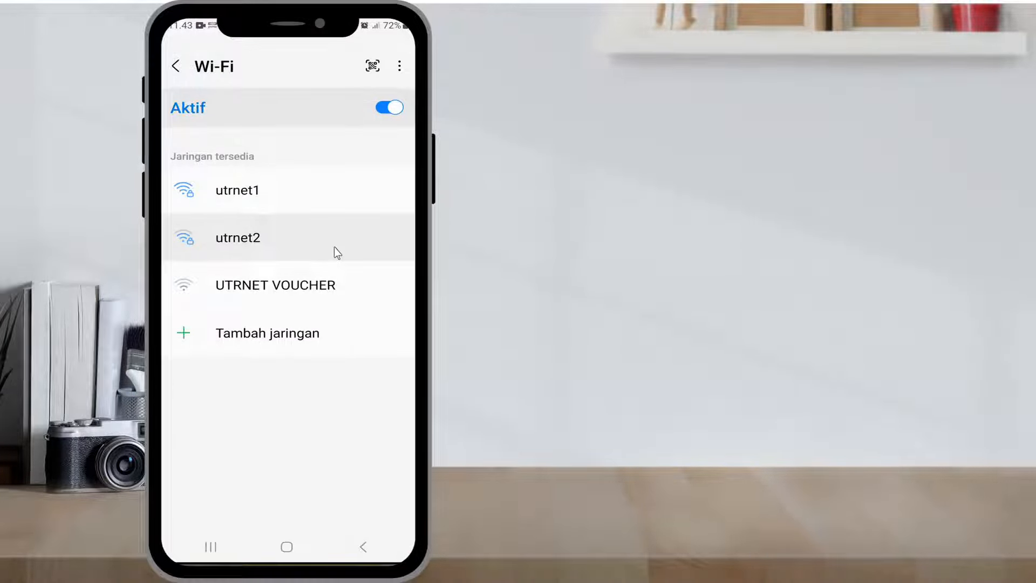
pyautogui.click(360, 294)
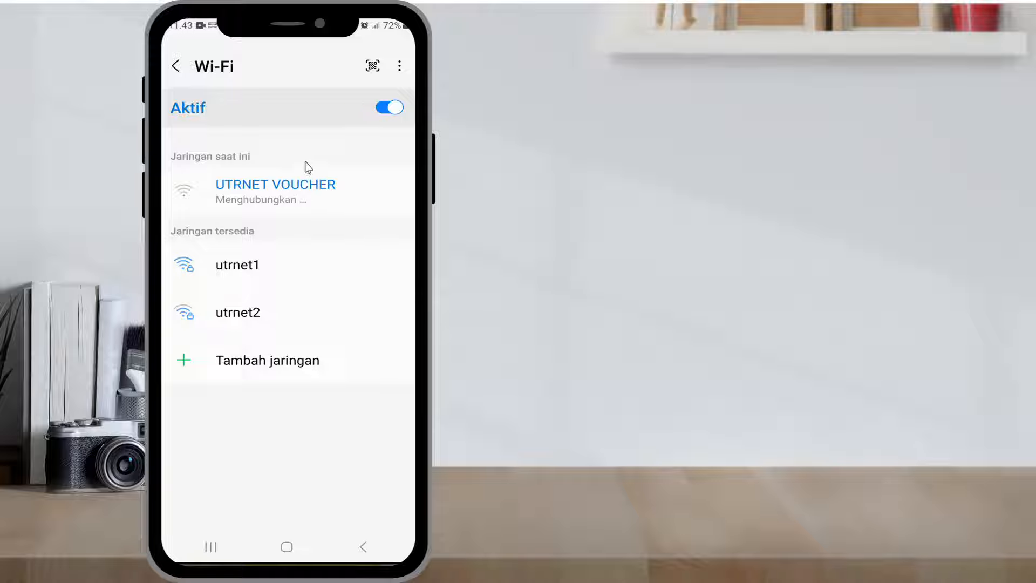
pyautogui.click(310, 210)
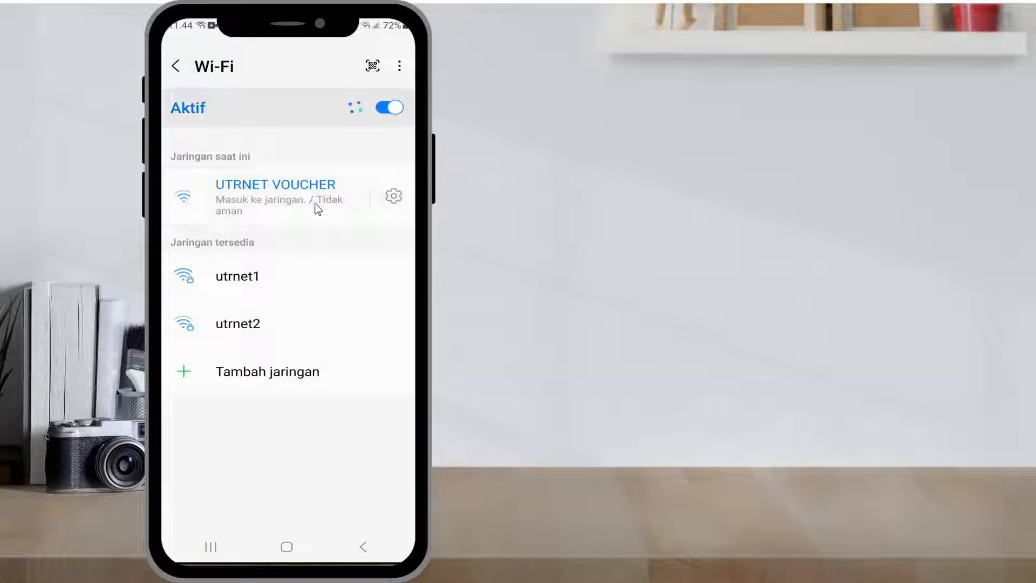
pyautogui.click(315, 206)
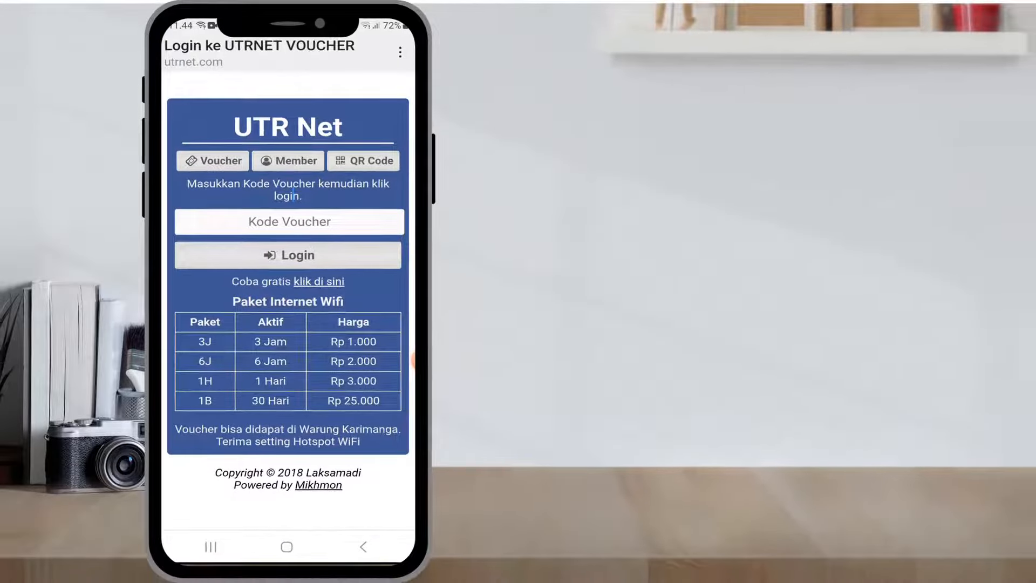
# Enter the voucher code in the Kode Voucher field and log in to the hotspot.
pyautogui.click(306, 220)
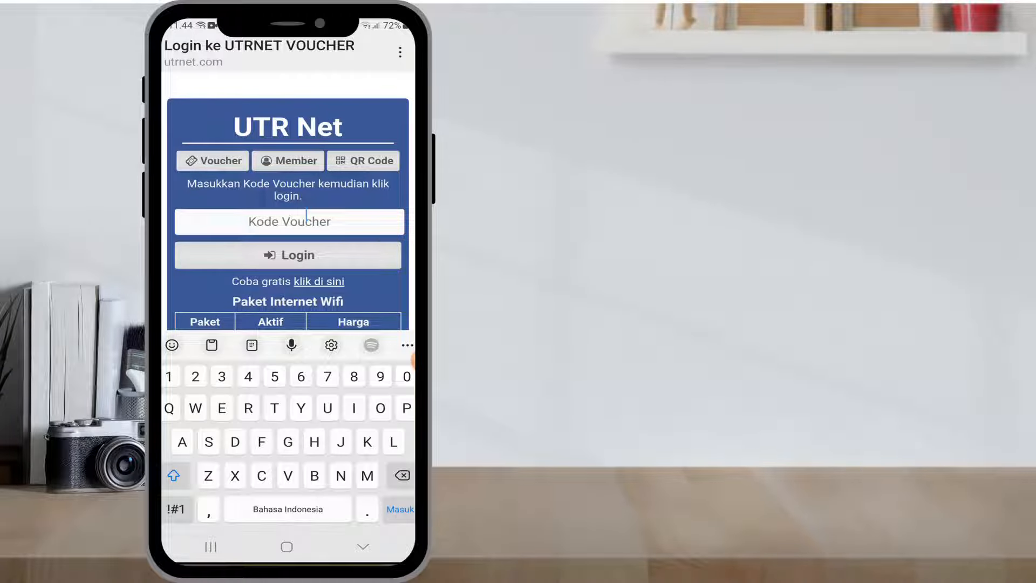
pyautogui.click(174, 475)
pyautogui.click(328, 407)
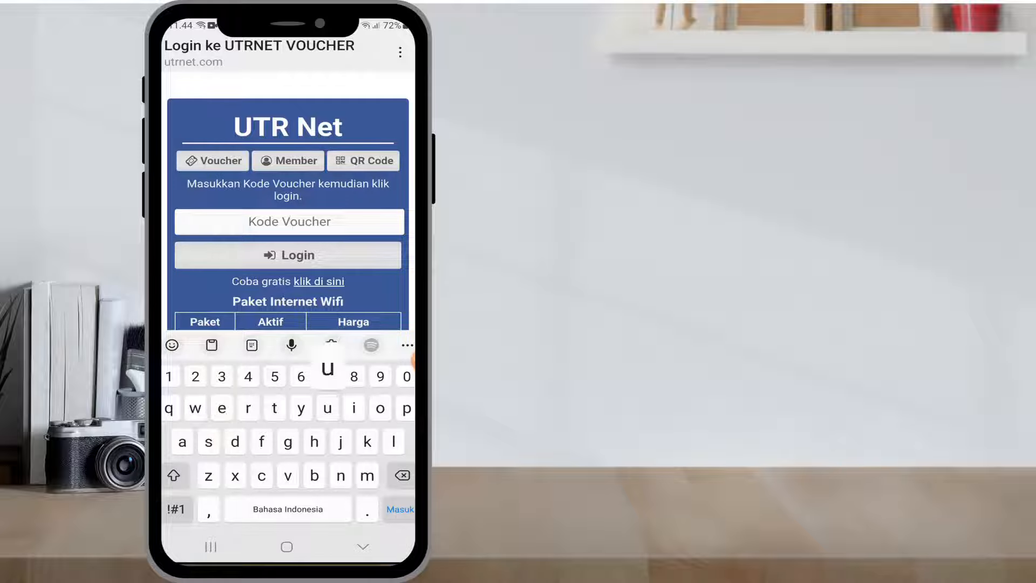
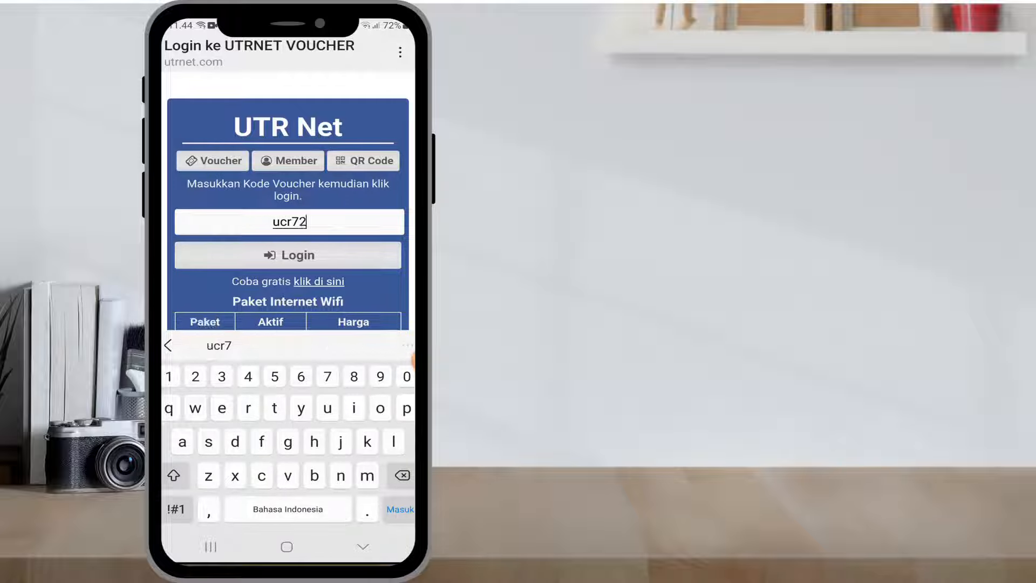
pyautogui.click(313, 255)
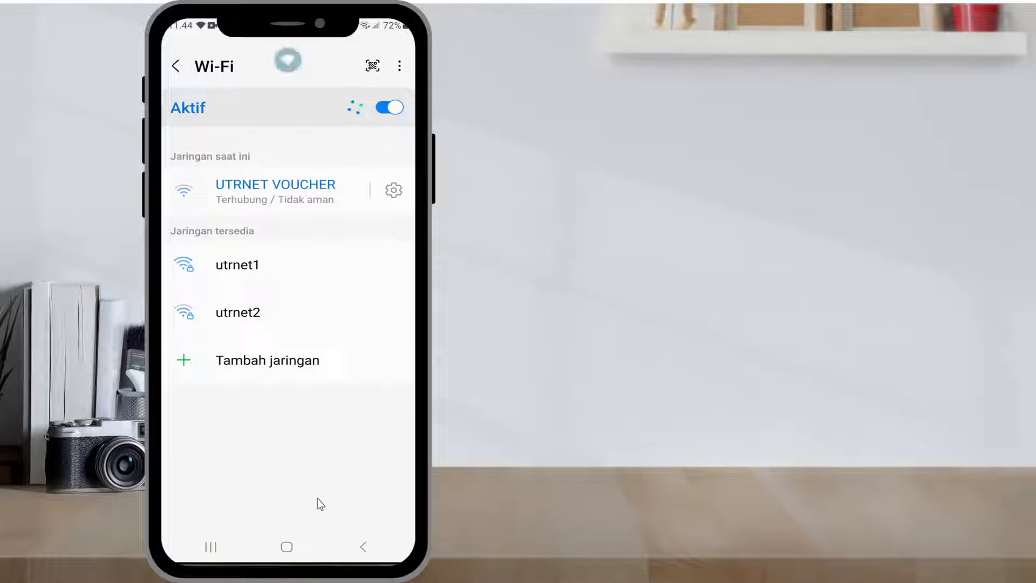
# Test the connection by loading detik.com's Live TV page in Chrome.
pyautogui.click(292, 546)
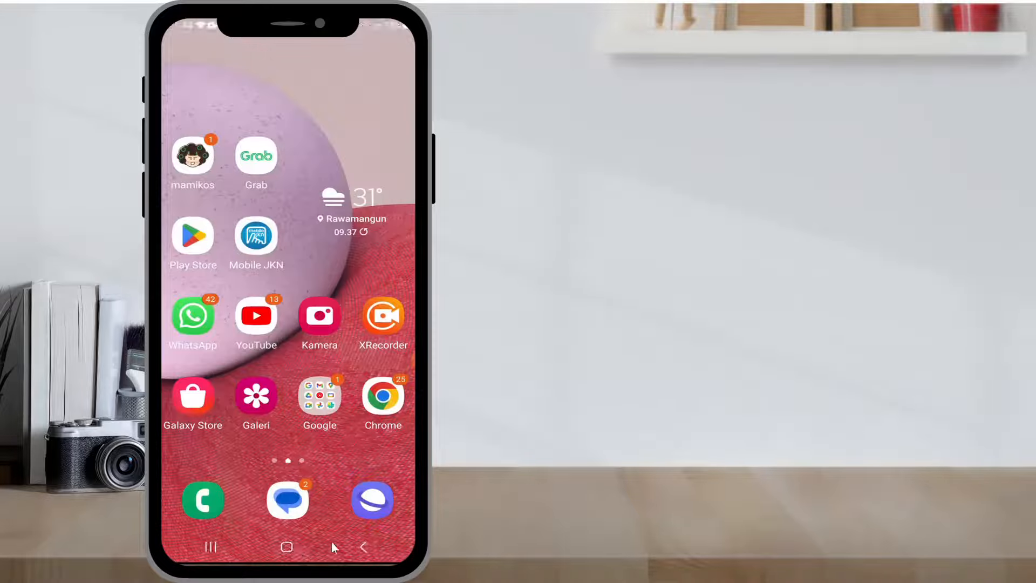
pyautogui.click(388, 405)
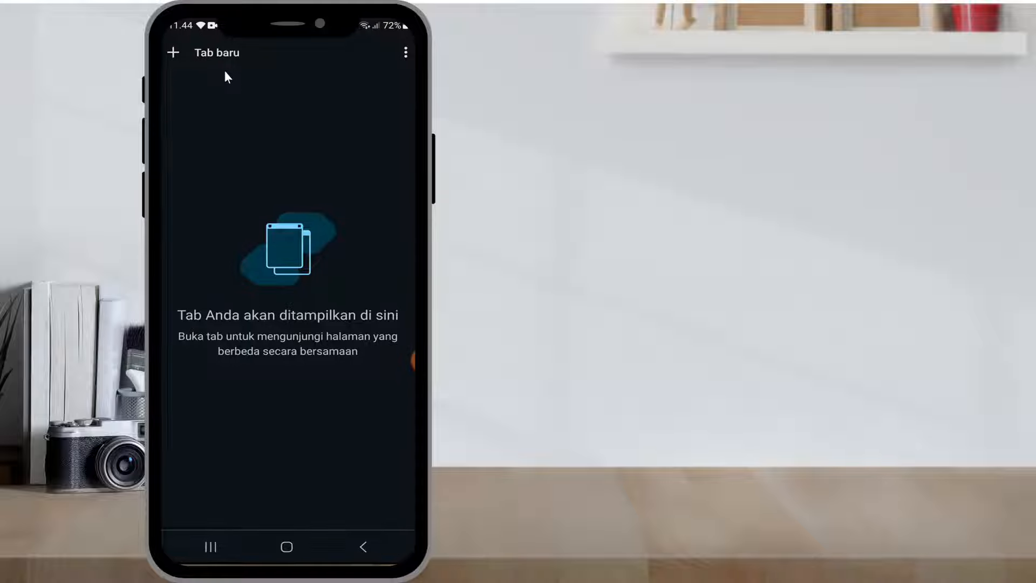
pyautogui.click(197, 51)
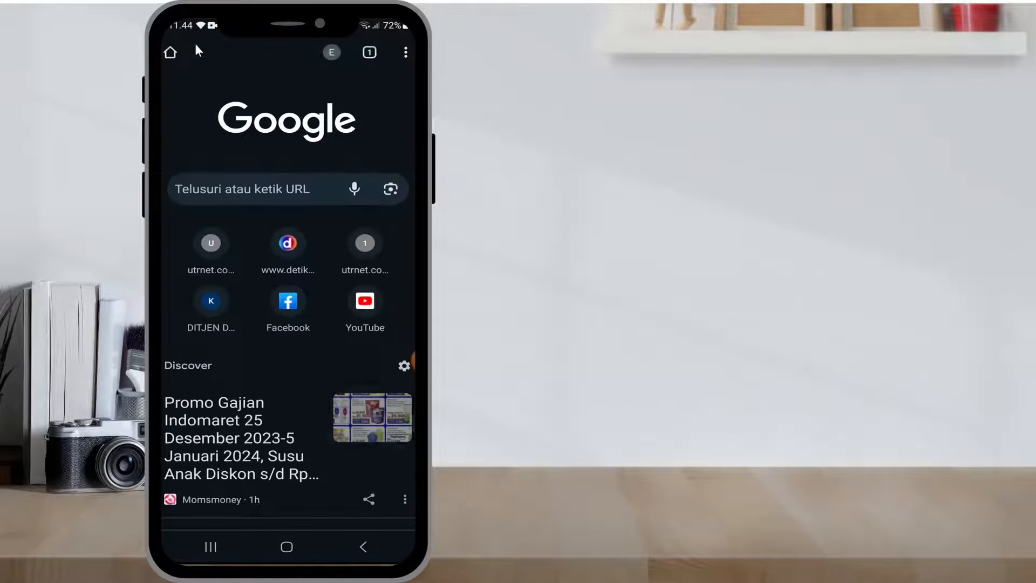
pyautogui.click(292, 244)
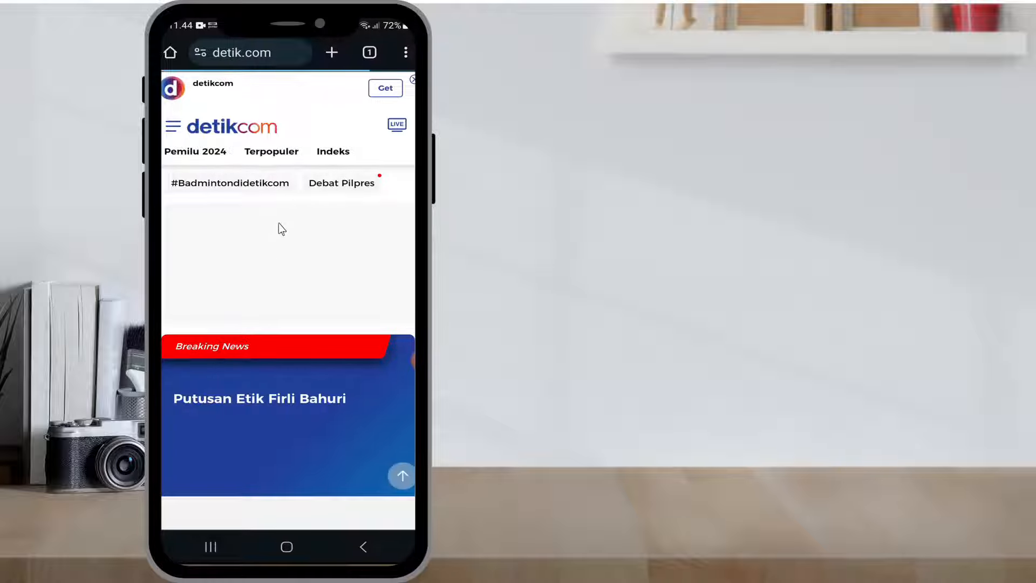
pyautogui.click(335, 225)
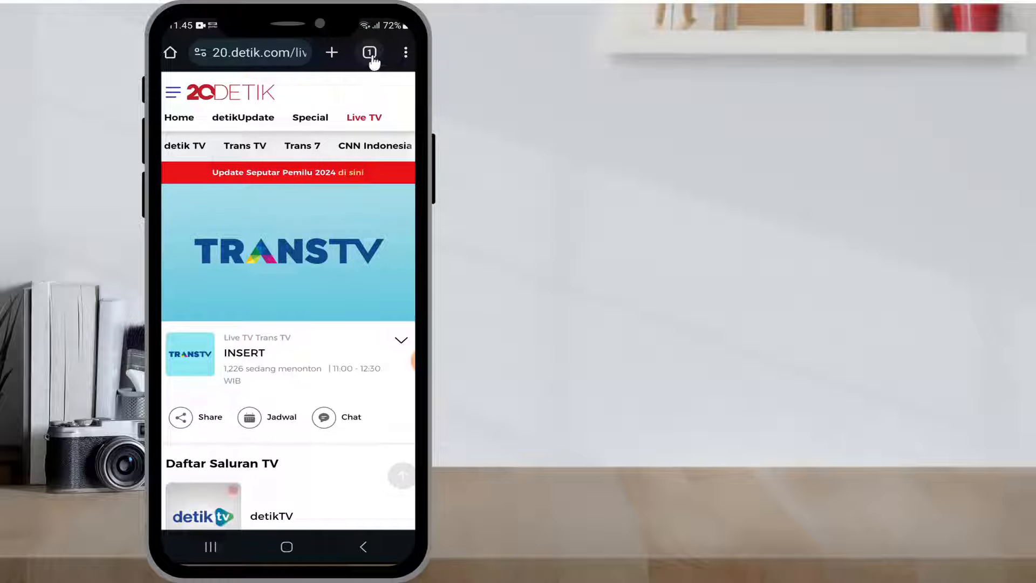
# Return to Chrome, start a new tab and enter utrnet.com in the address box.
pyautogui.middleClick(319, 317)
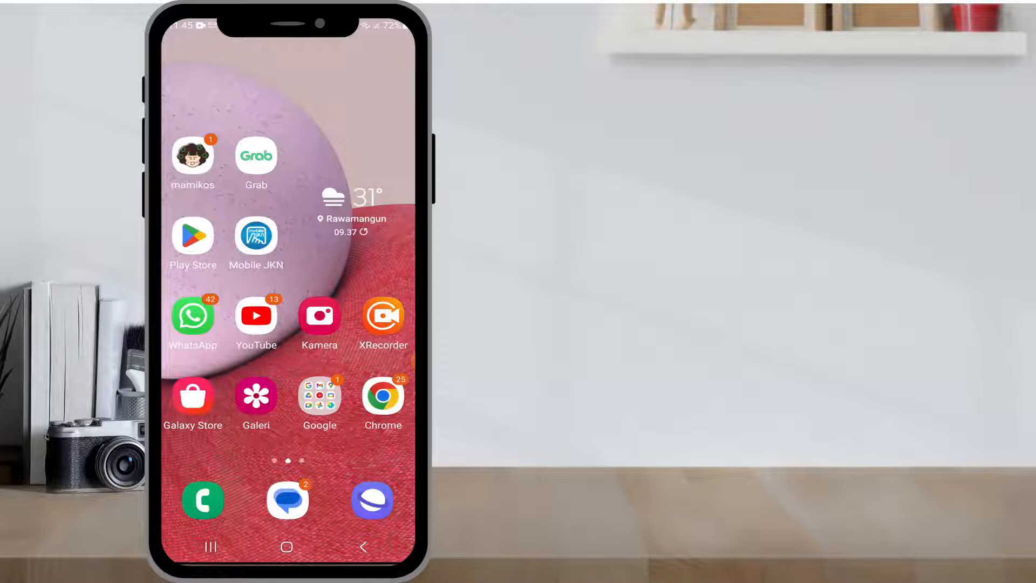
pyautogui.click(396, 398)
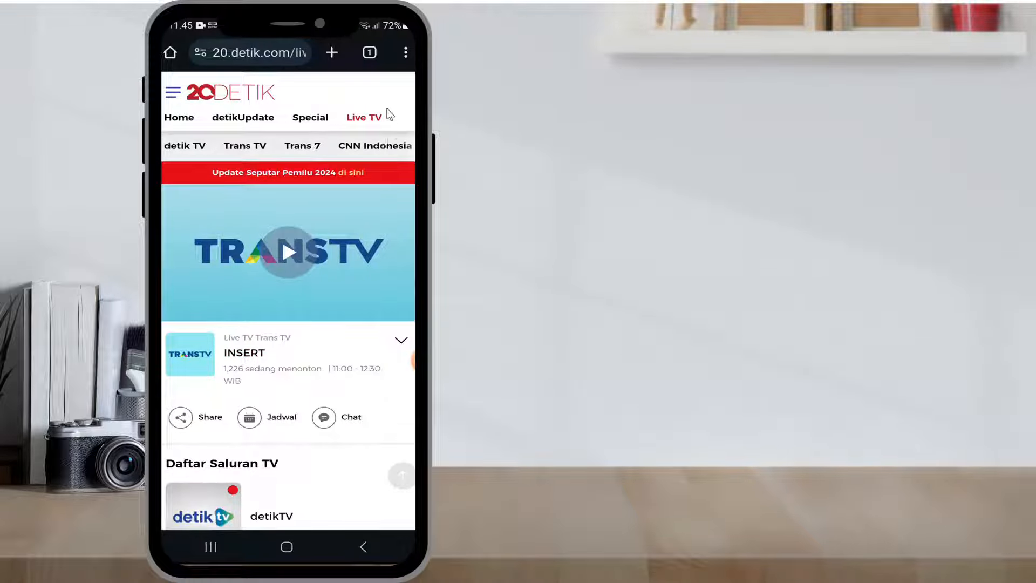
pyautogui.click(370, 53)
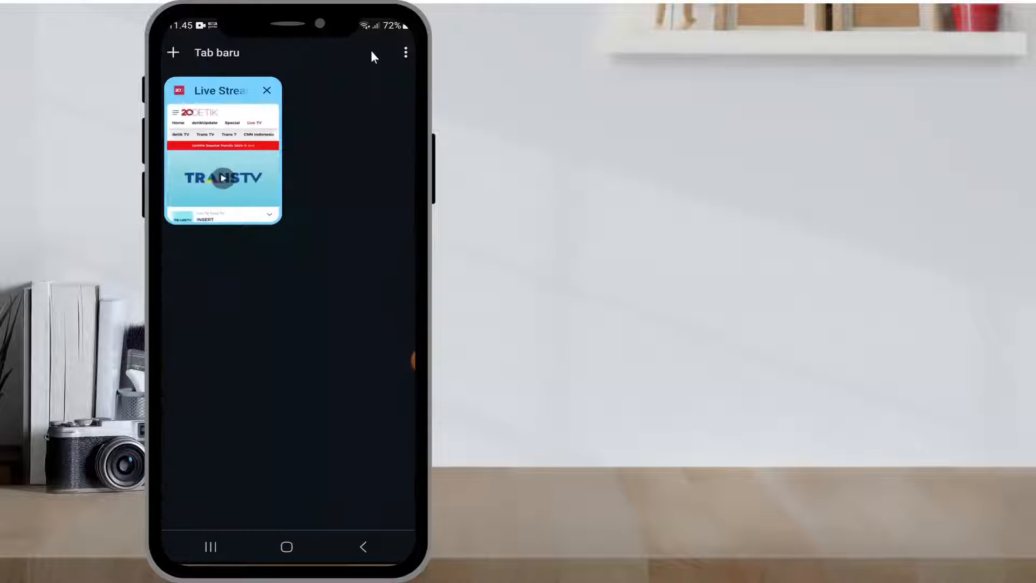
pyautogui.click(222, 50)
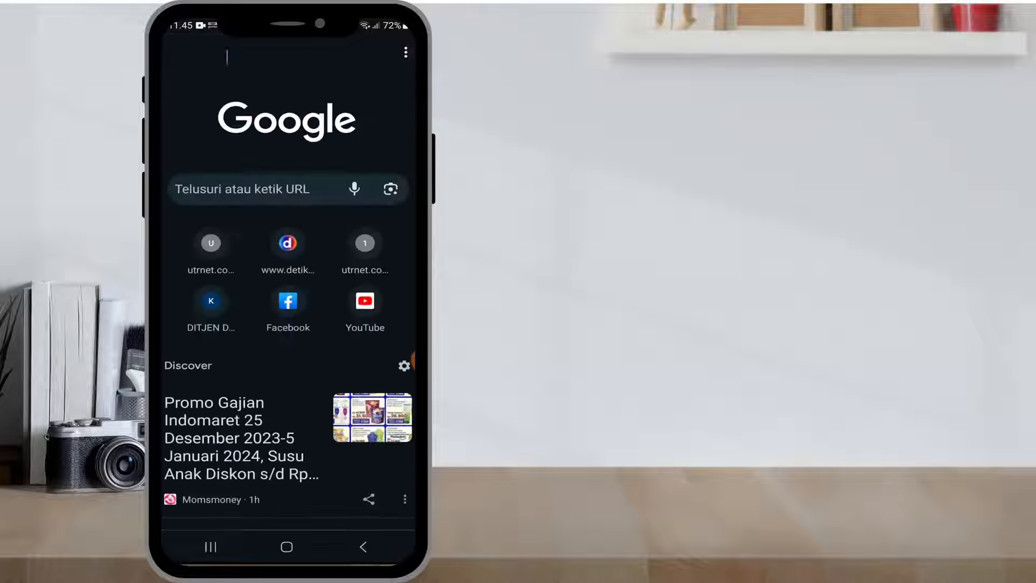
pyautogui.click(260, 189)
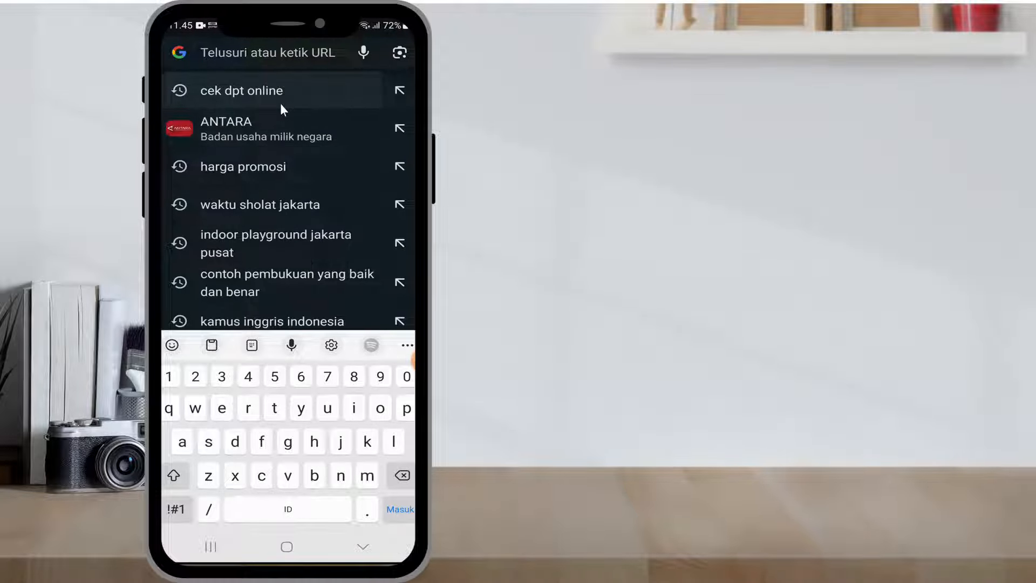
pyautogui.write('utr')
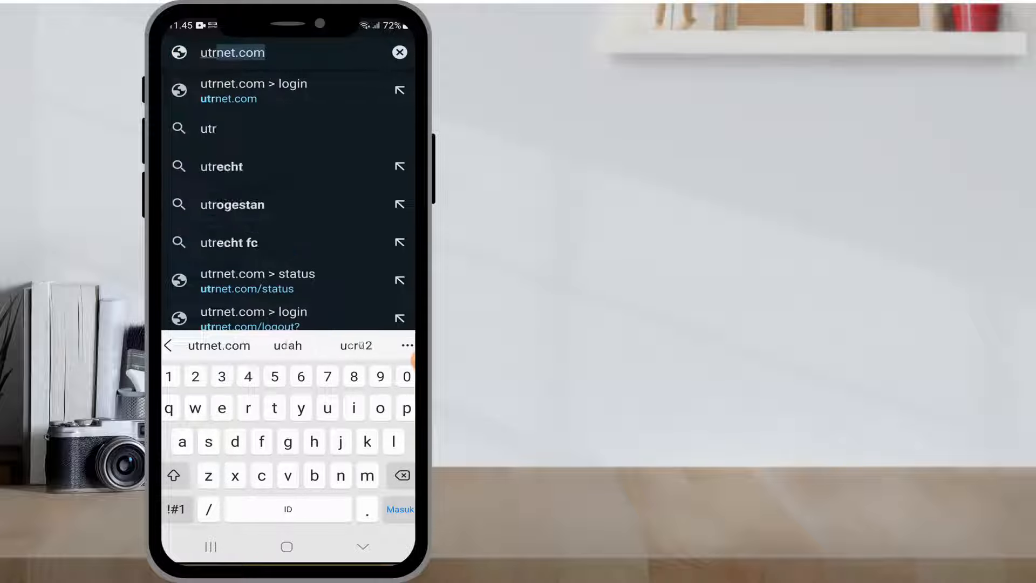
pyautogui.write('net.com')
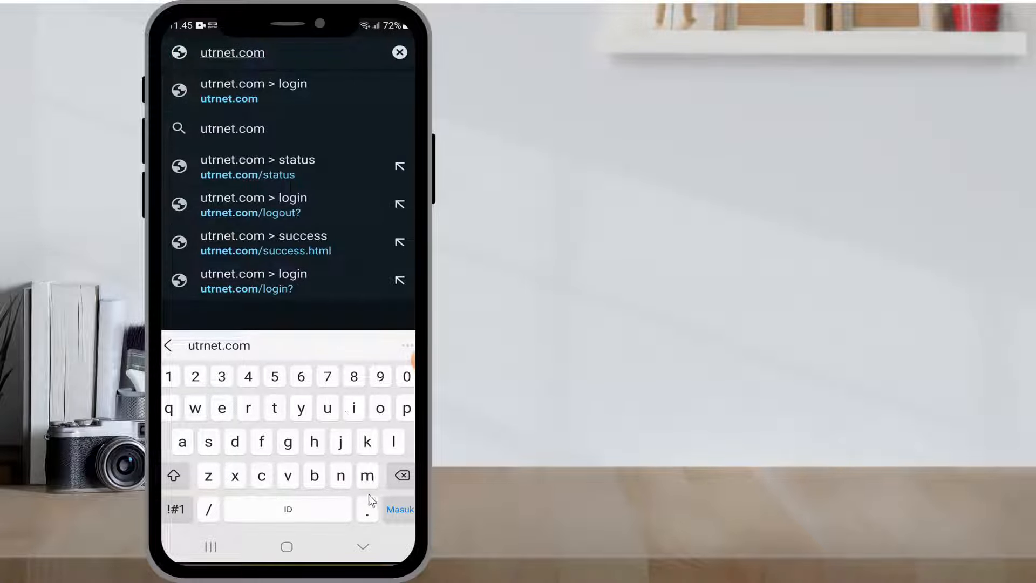
# Load utrnet.com, then 192.168.3.1, to see the session status for IP 192.168.3.10 with upload, download and time.
pyautogui.click(403, 507)
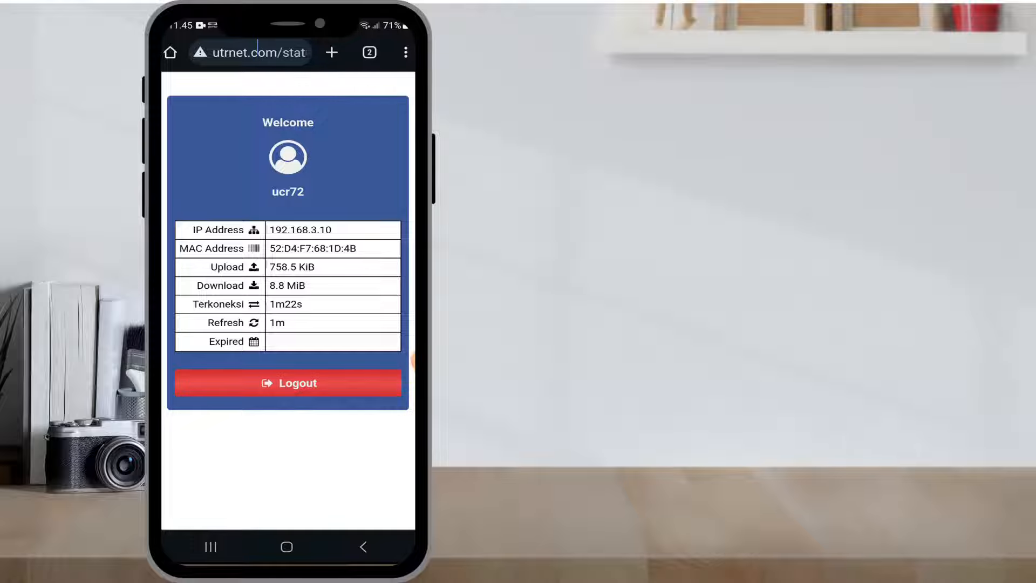
pyautogui.click(257, 48)
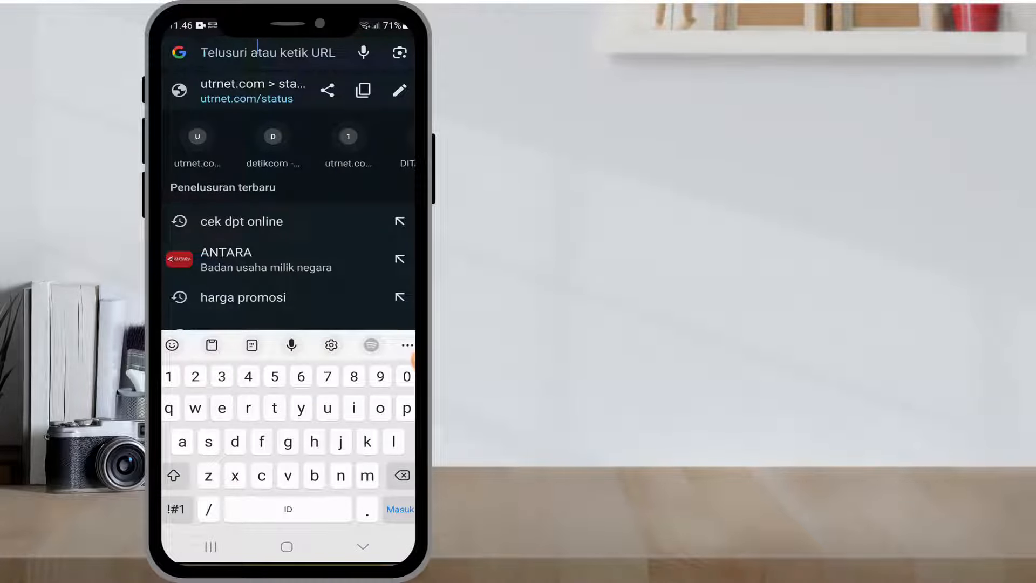
pyautogui.write('192')
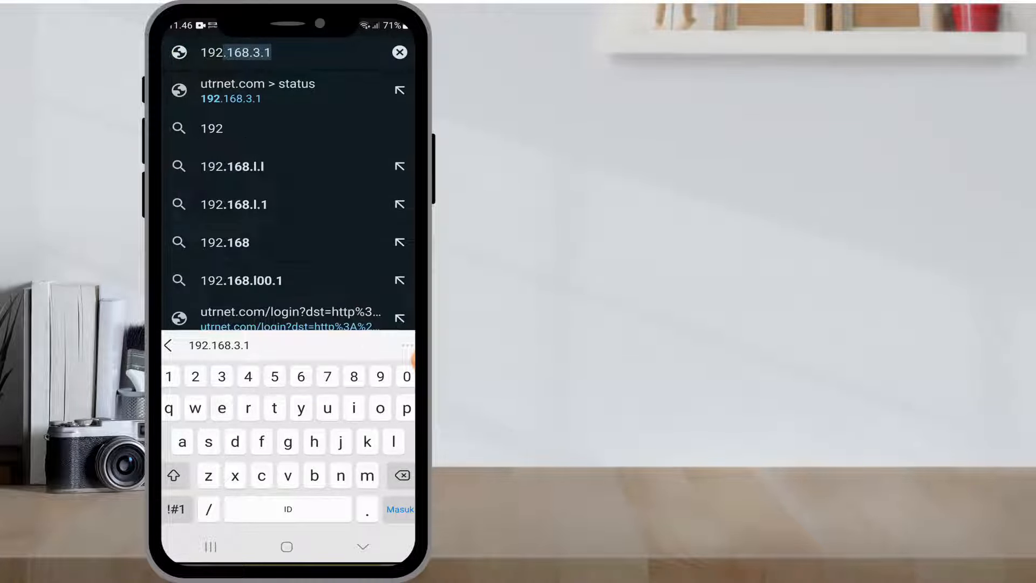
pyautogui.click(272, 53)
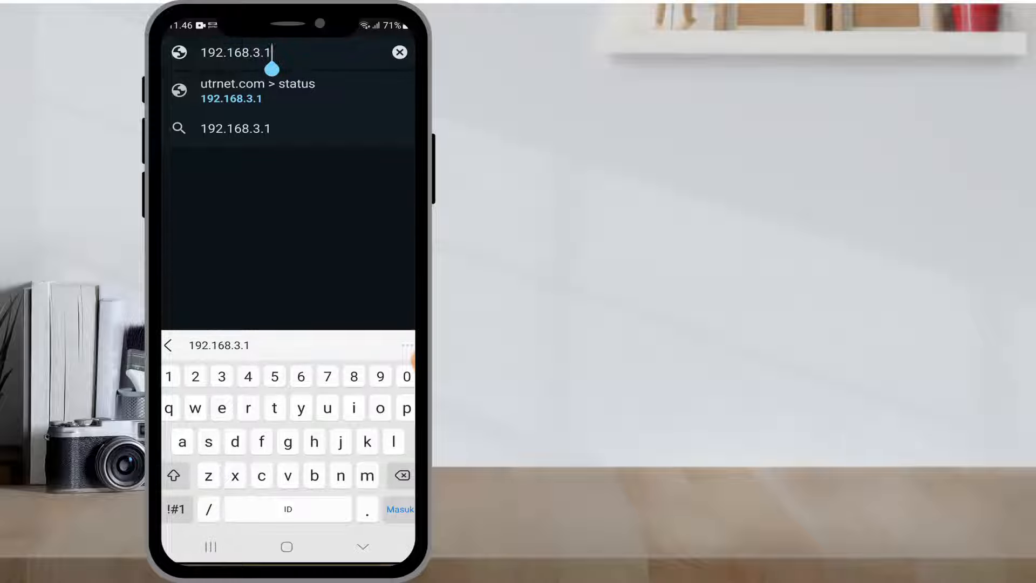
pyautogui.click(410, 508)
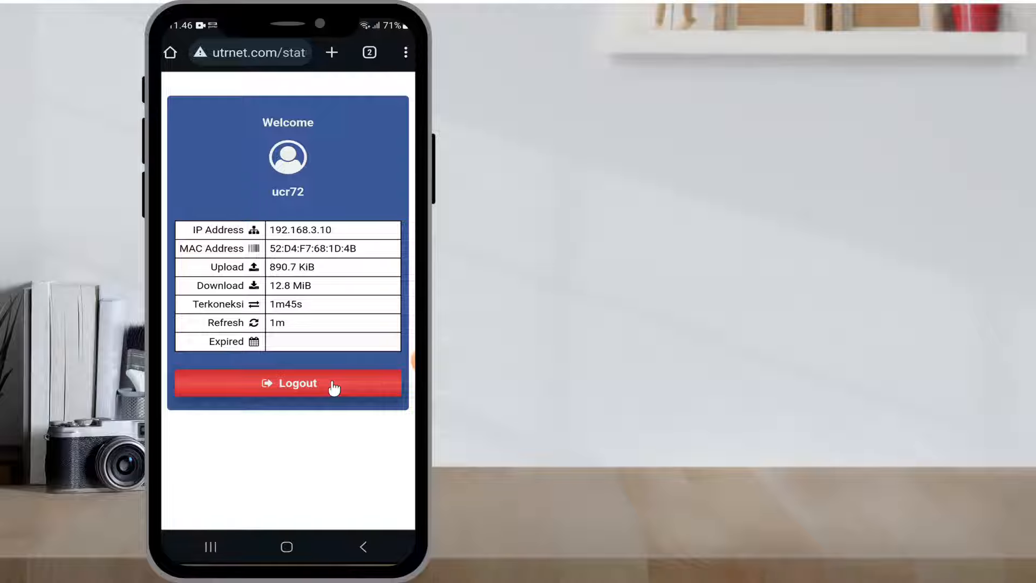
# Log the first phone out, then forget and rejoin UTRNET VOUCHER on the second phone.
pyautogui.click(333, 383)
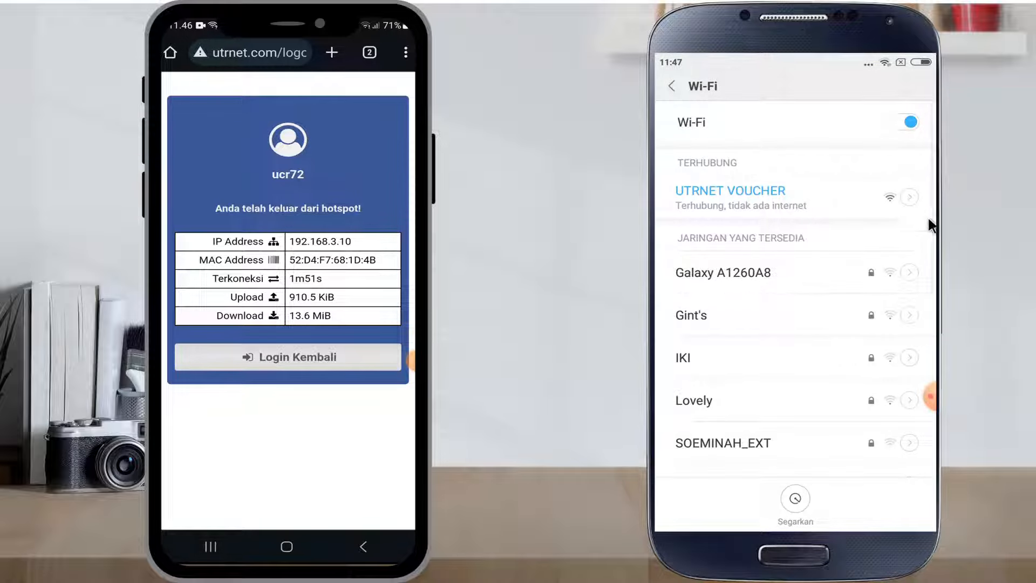
pyautogui.click(911, 196)
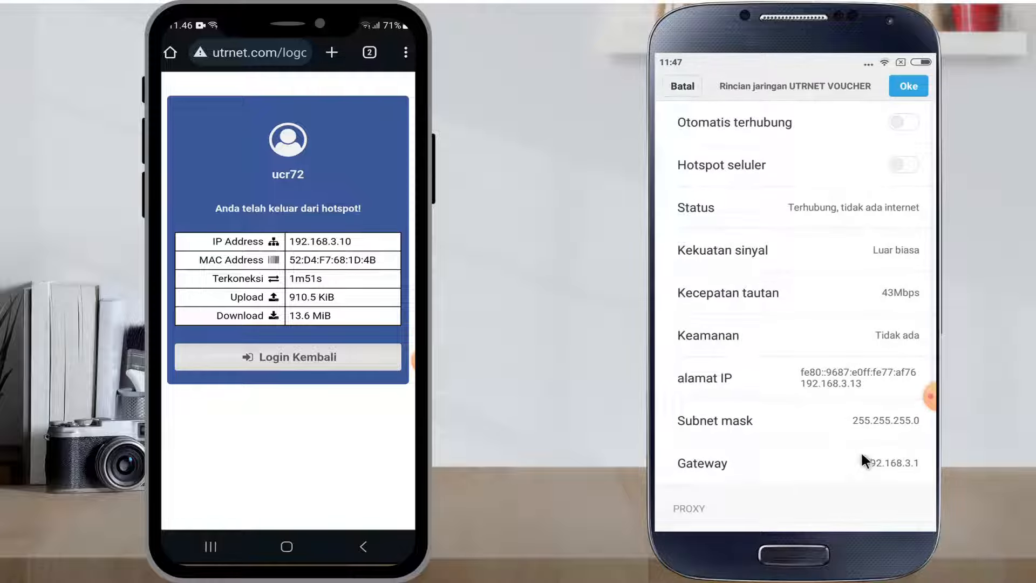
pyautogui.scroll(-3, 861, 454)
pyautogui.click(837, 507)
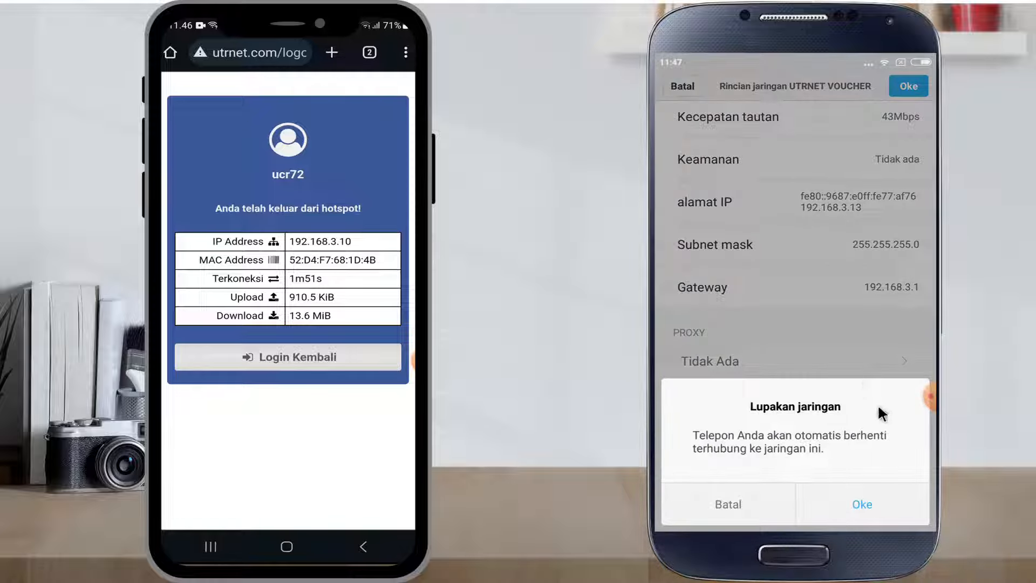
pyautogui.click(860, 504)
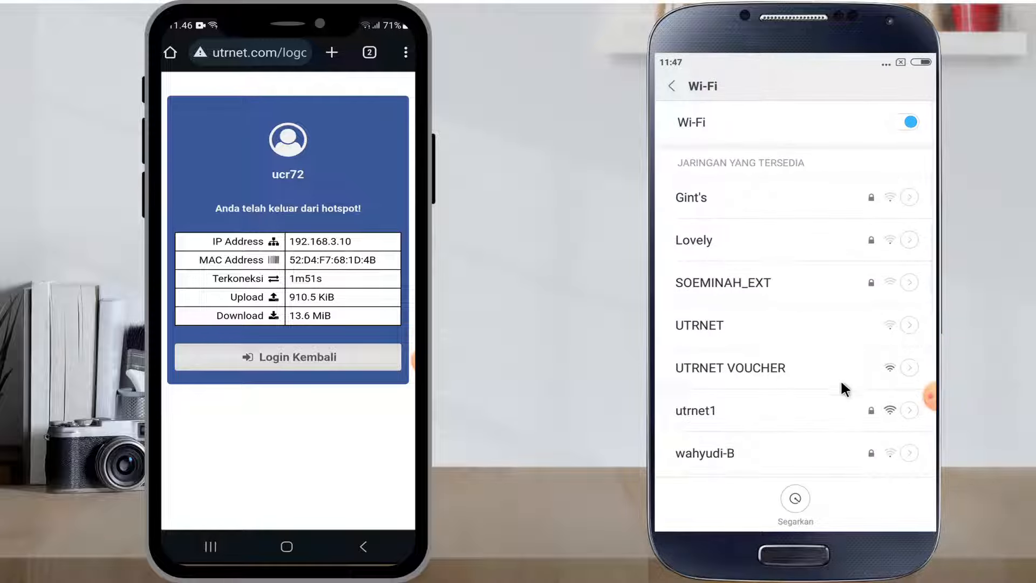
pyautogui.moveTo(847, 389); pyautogui.dragTo(815, 227)
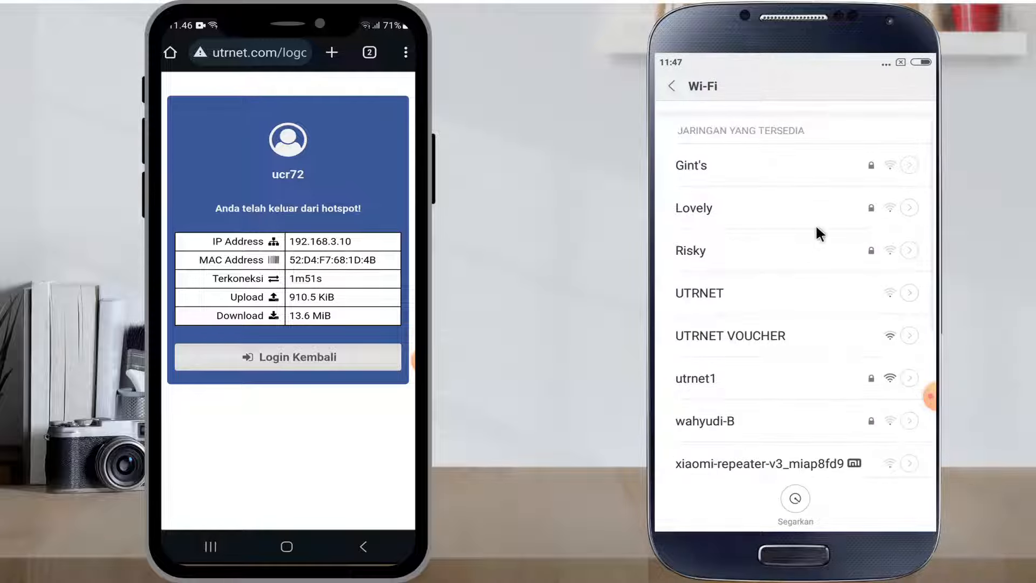
pyautogui.click(842, 339)
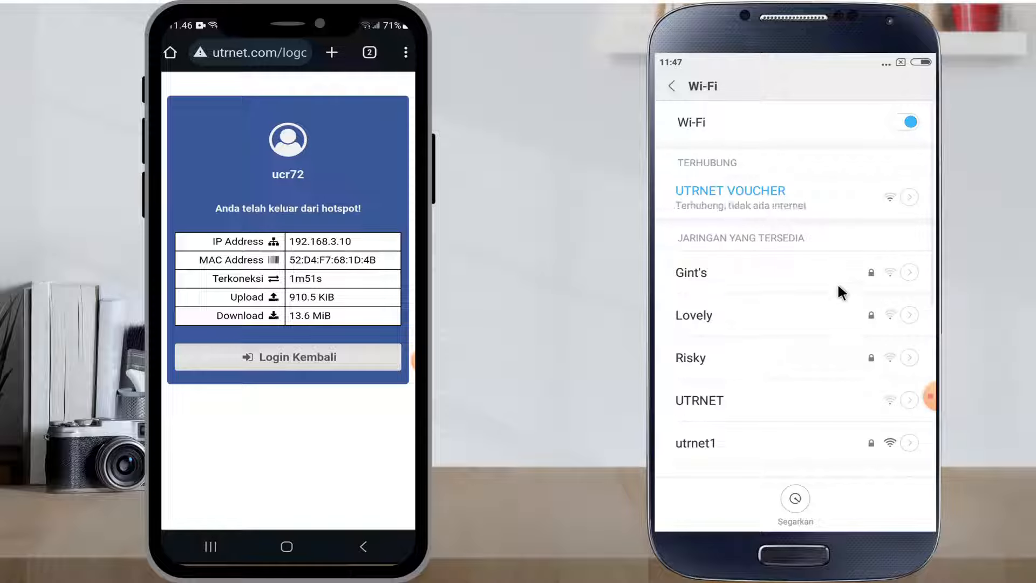
# Log the second phone into the UTR Net portal with the same voucher code, then go home.
pyautogui.click(798, 202)
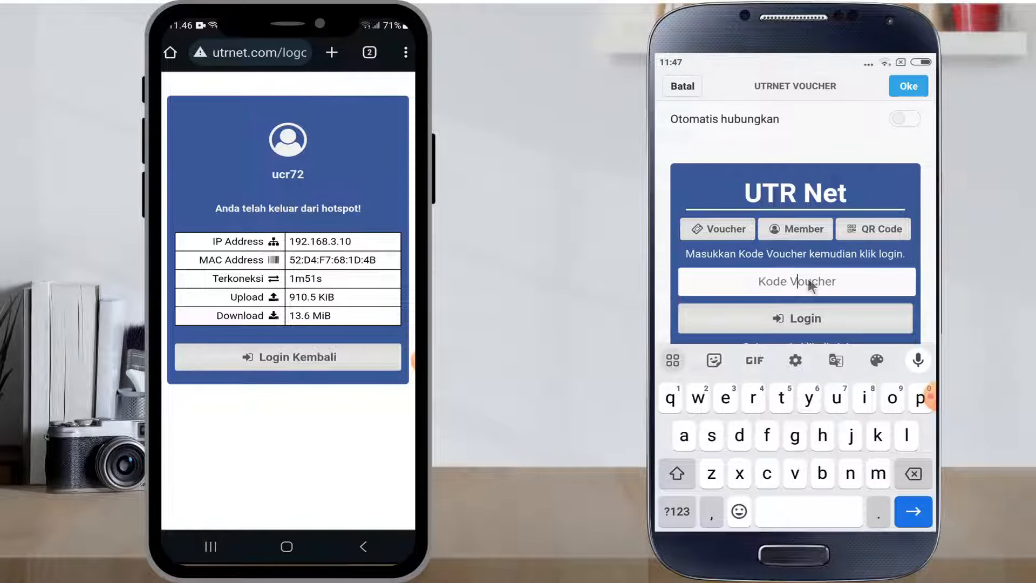
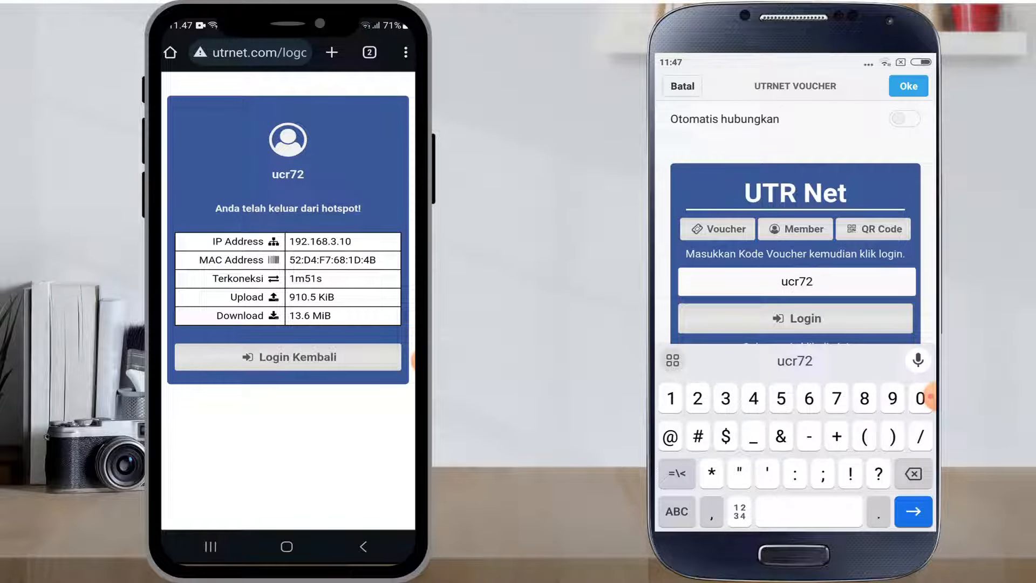
pyautogui.click(860, 336)
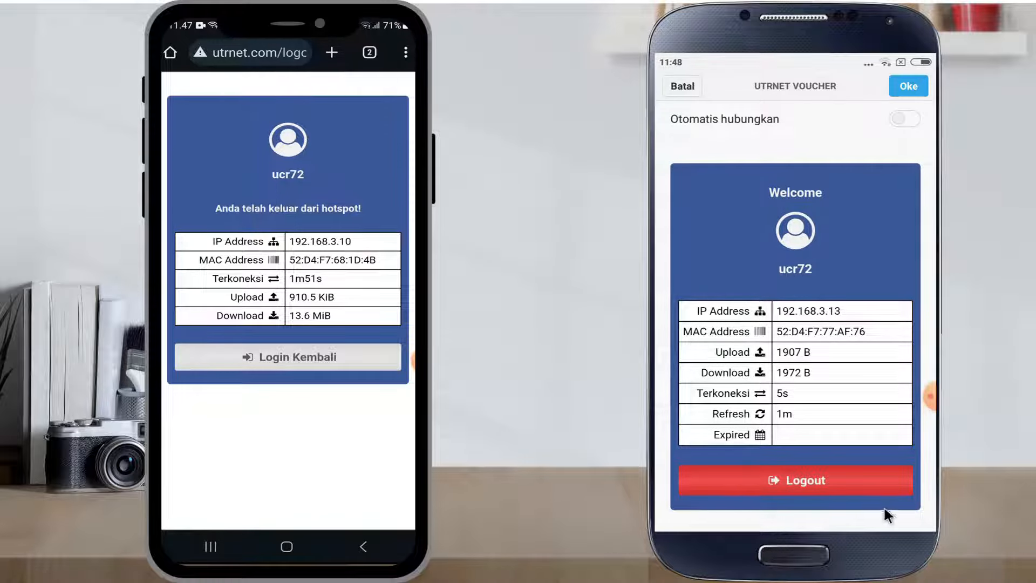
pyautogui.press('Home')
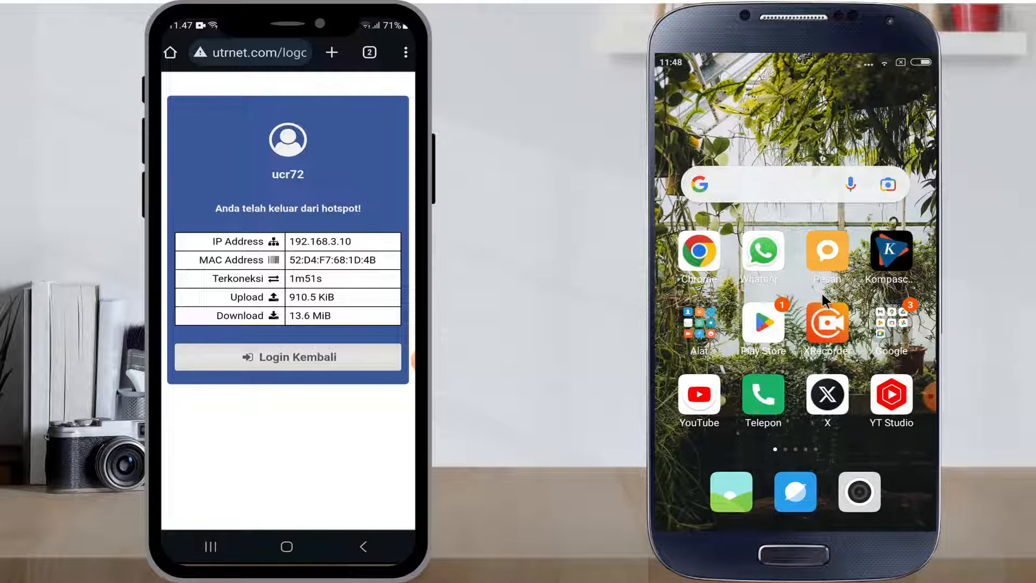
pyautogui.click(890, 253)
pyautogui.scroll(-5, 844, 289)
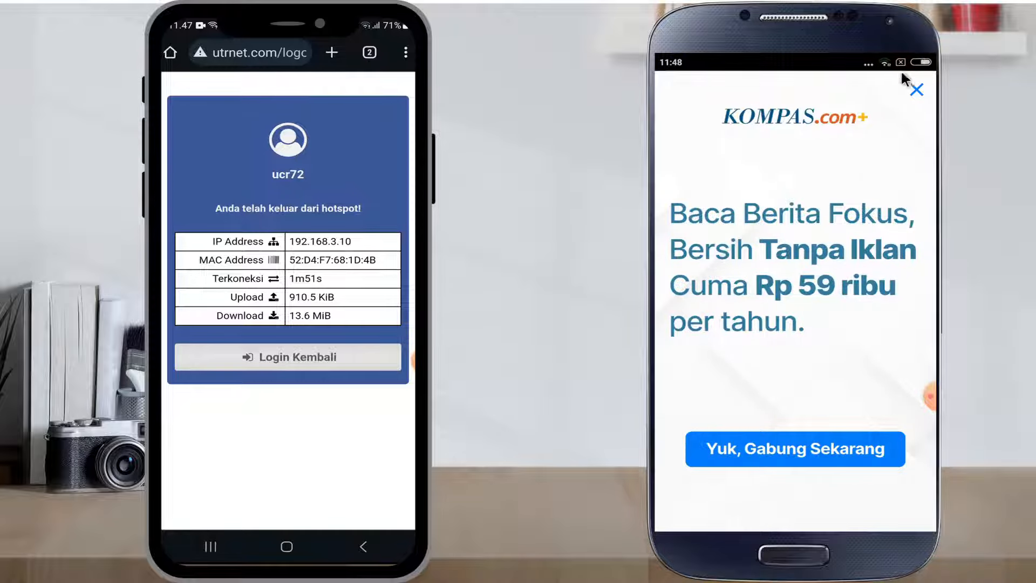
pyautogui.click(917, 88)
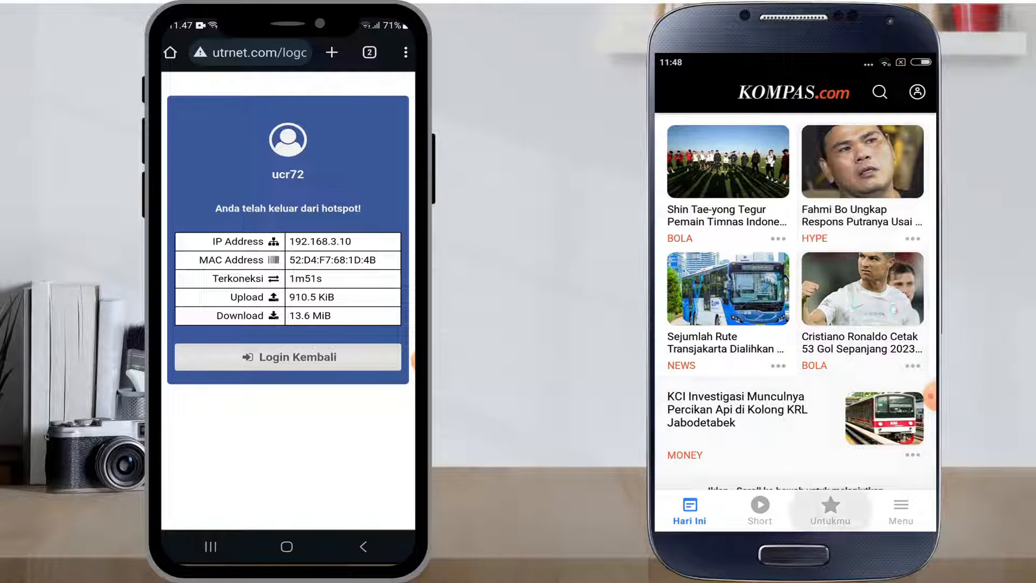
pyautogui.rightClick(813, 415)
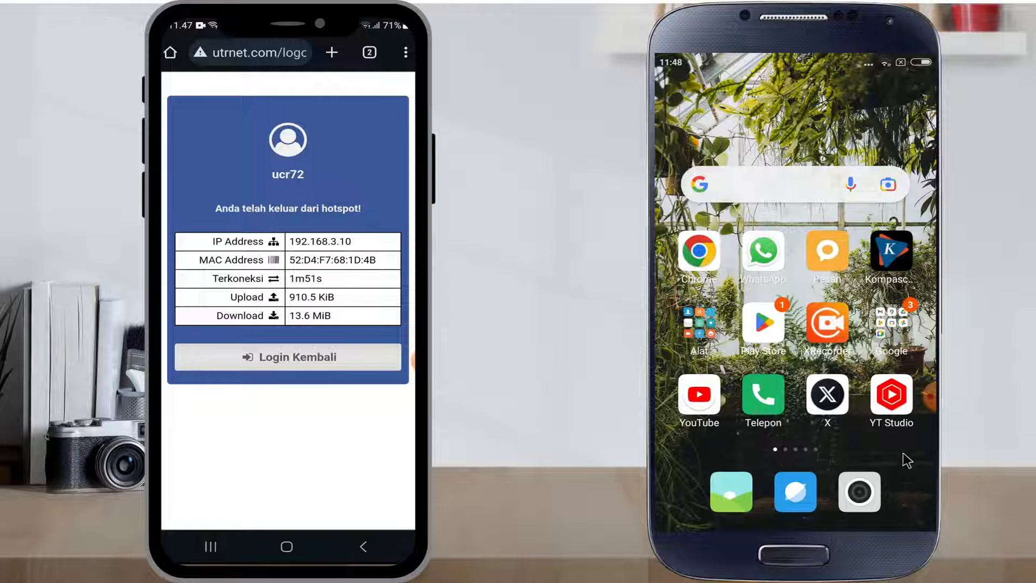
# On the second phone, load utrnet.com in a new Chrome tab, review the session, then log out.
pyautogui.click(707, 250)
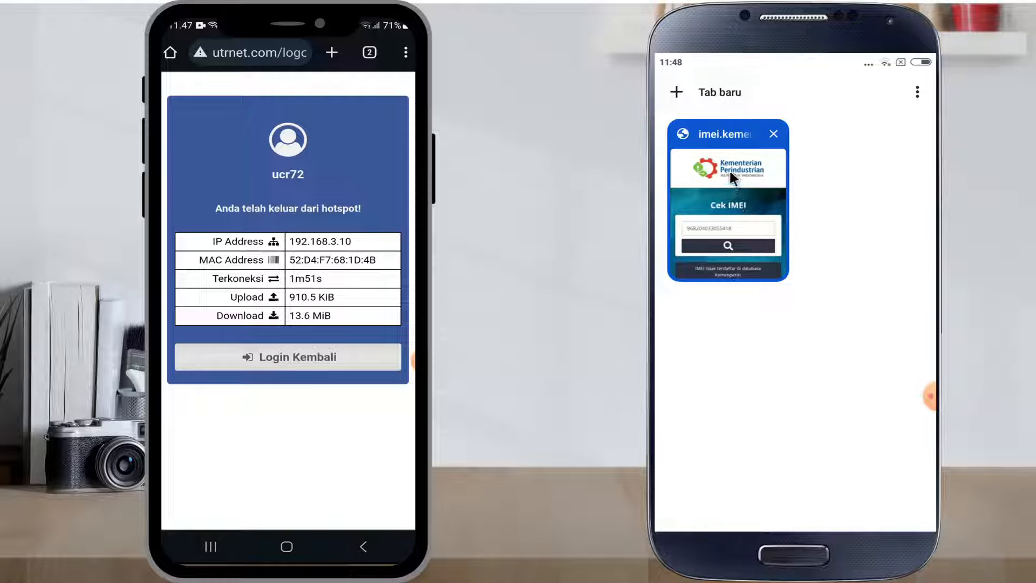
pyautogui.click(705, 93)
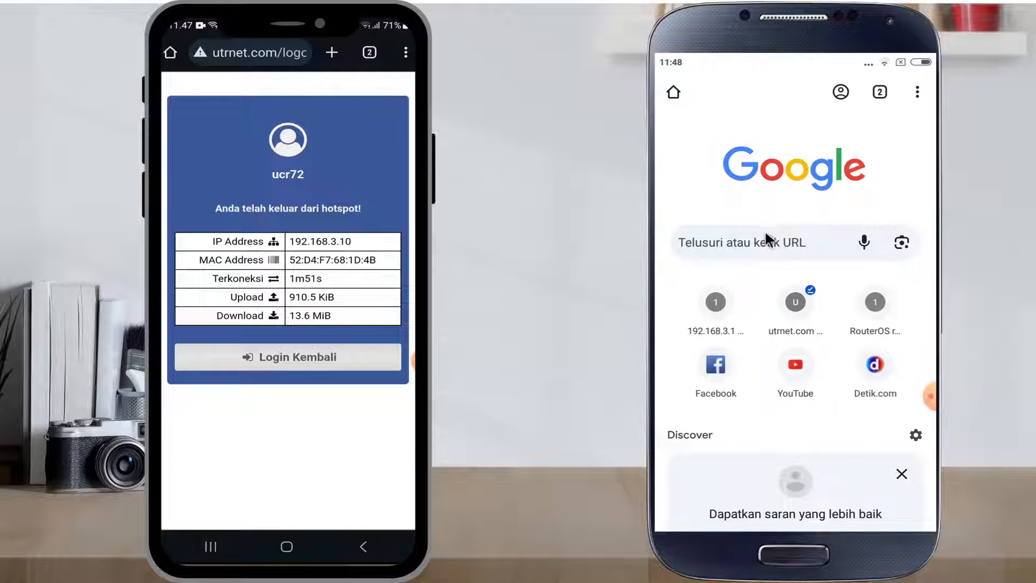
pyautogui.click(794, 240)
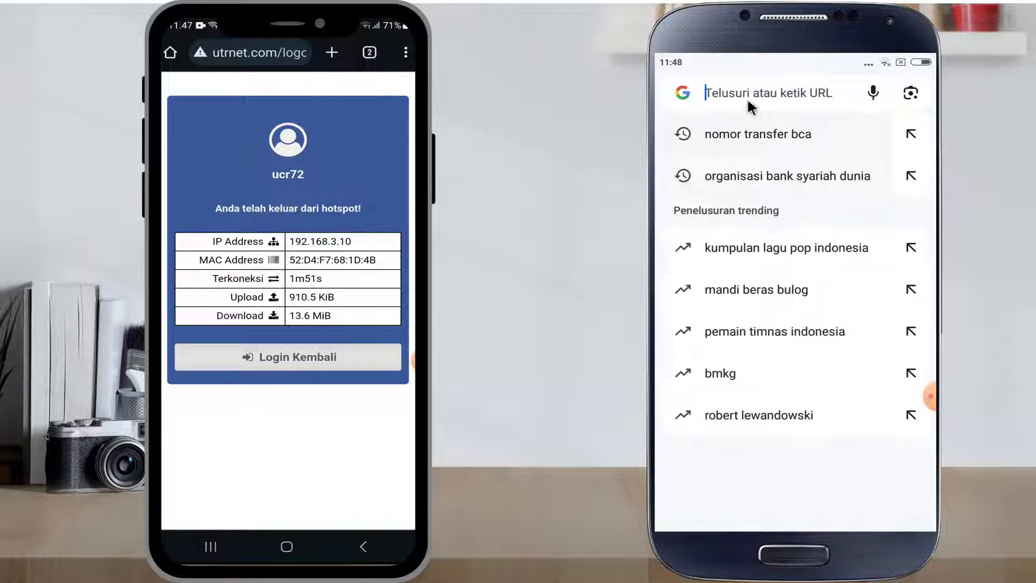
pyautogui.write('u')
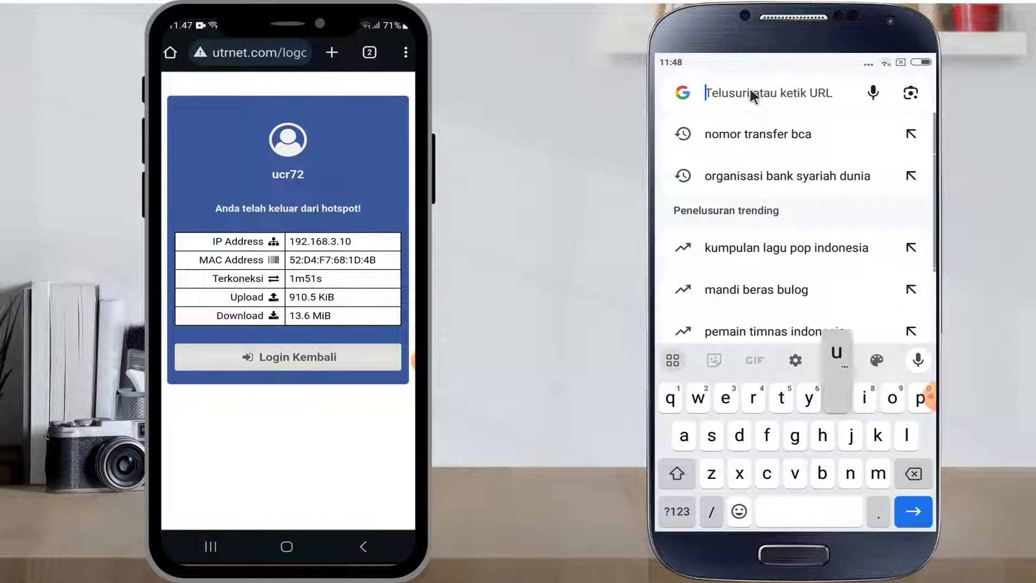
pyautogui.write('trnet.com')
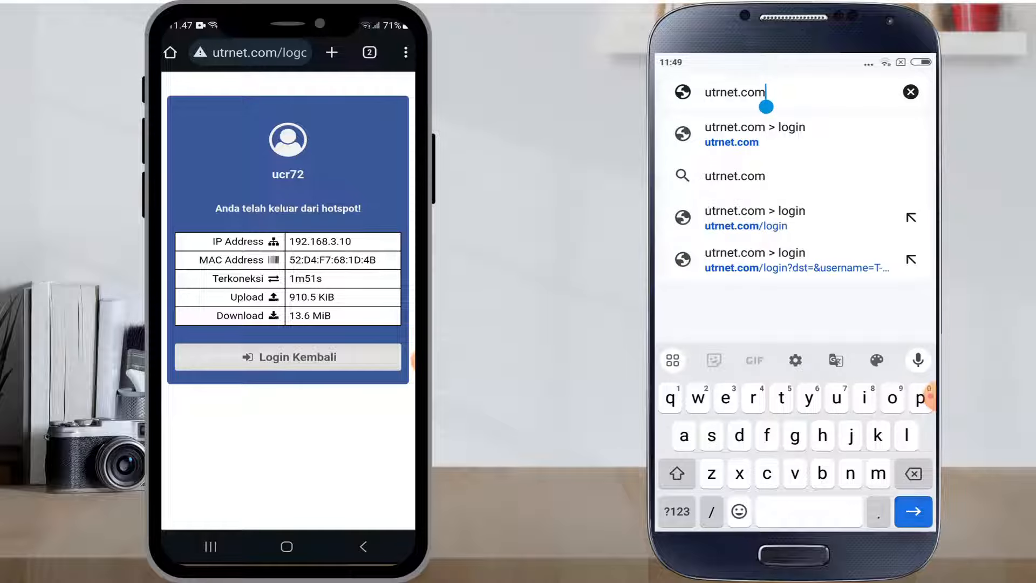
pyautogui.press('Return')
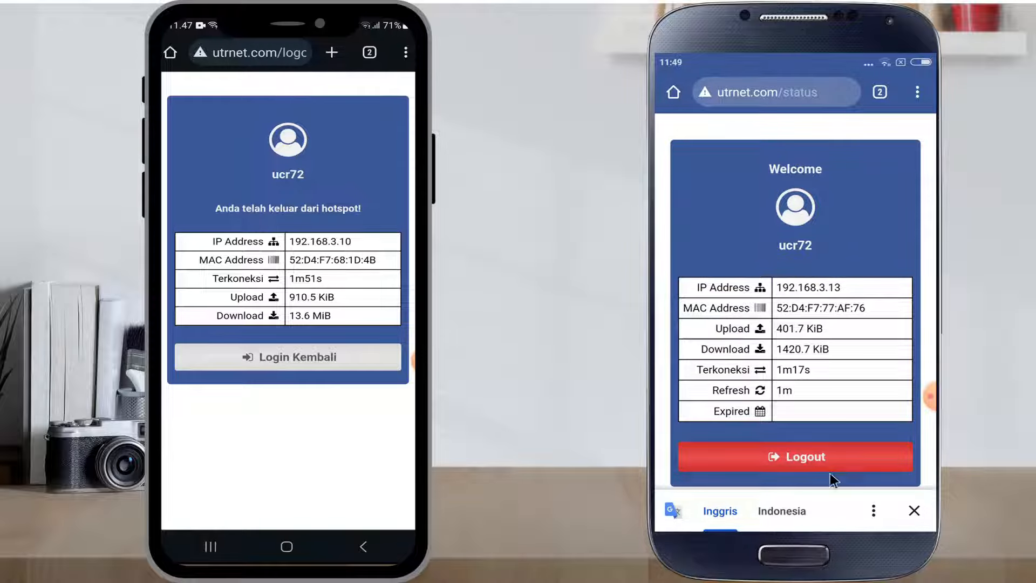
pyautogui.click(853, 458)
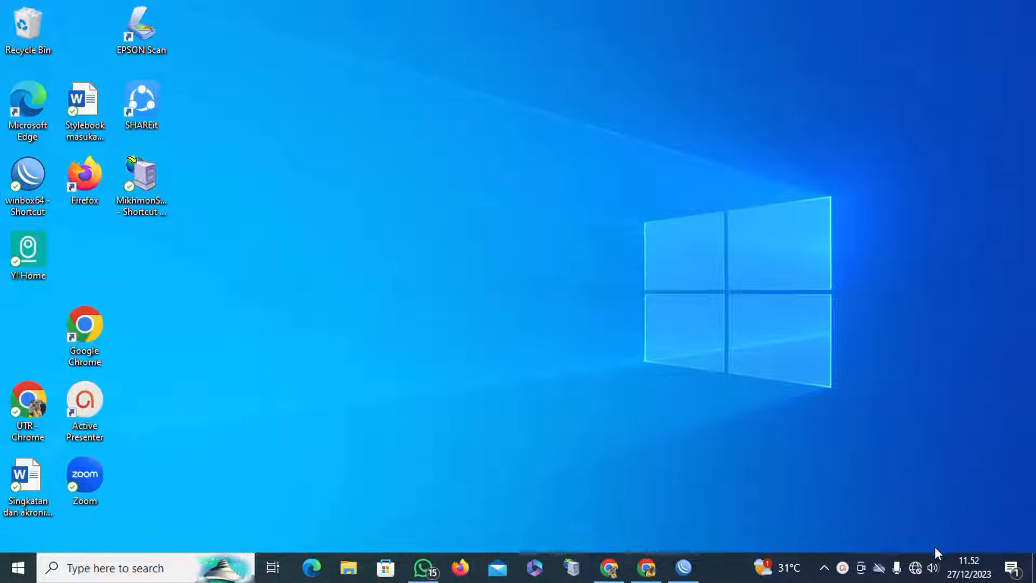
# Select the open UTRNET VOUCHER network from the laptop's taskbar Wi-Fi list.
pyautogui.click(915, 568)
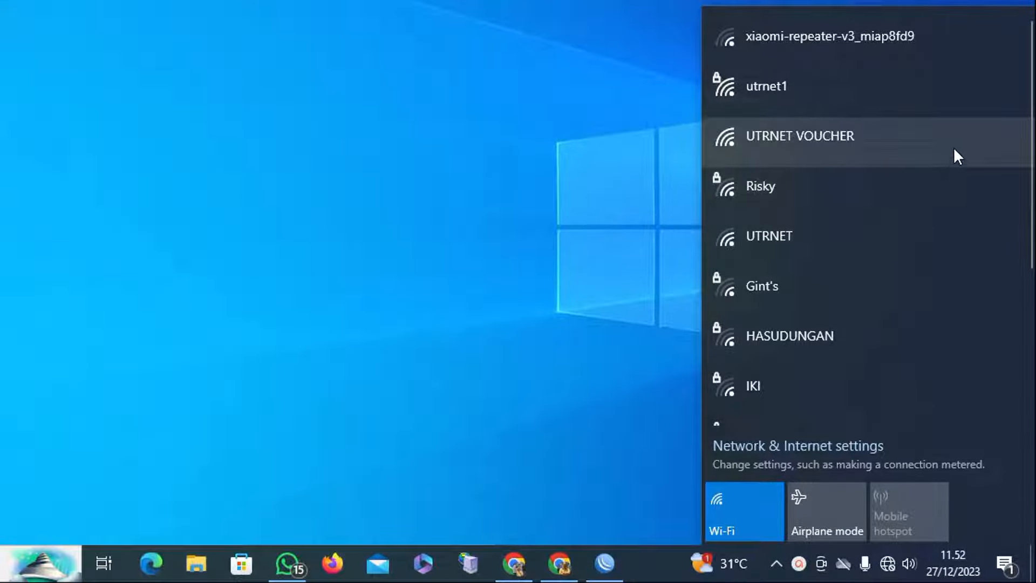
pyautogui.click(954, 150)
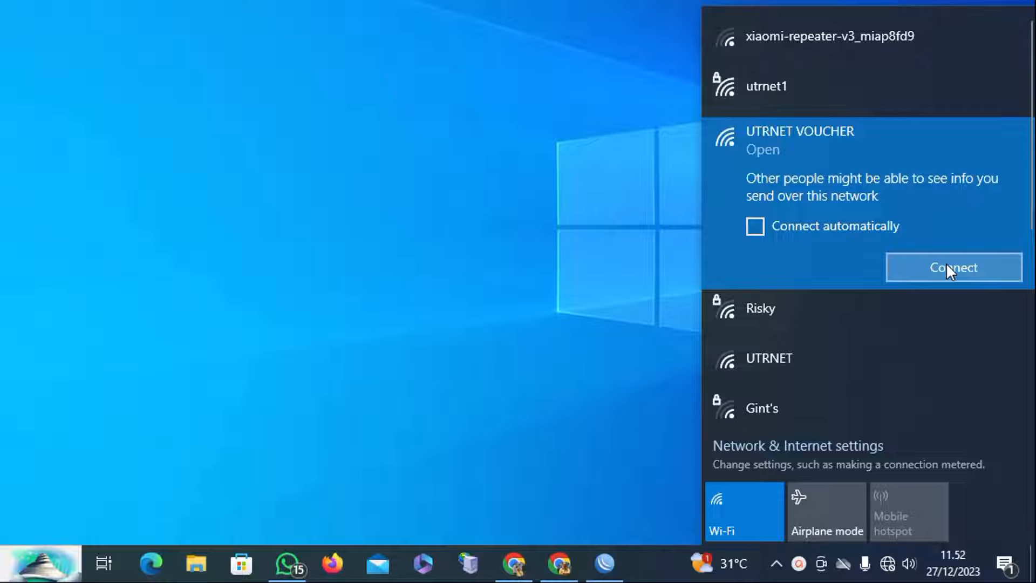
# Connect the laptop to UTRNET VOUCHER and log into UTR Net with the shared voucher code.
pyautogui.click(931, 266)
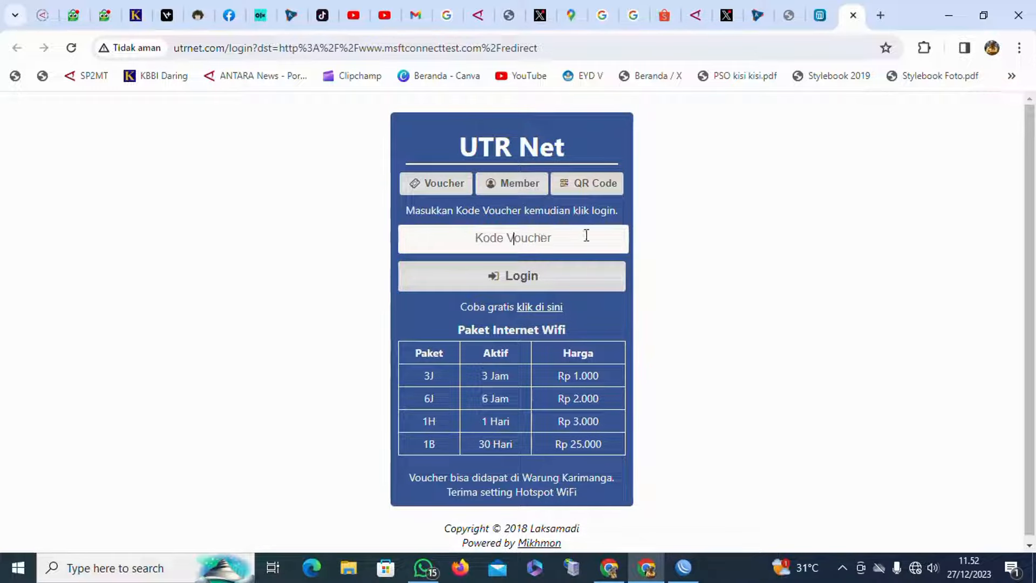
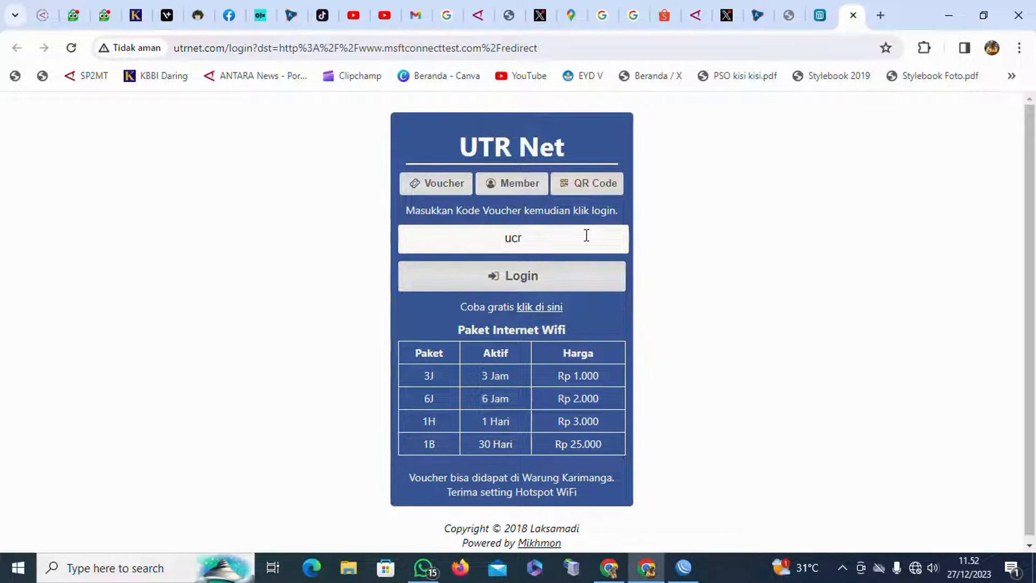
pyautogui.click(577, 285)
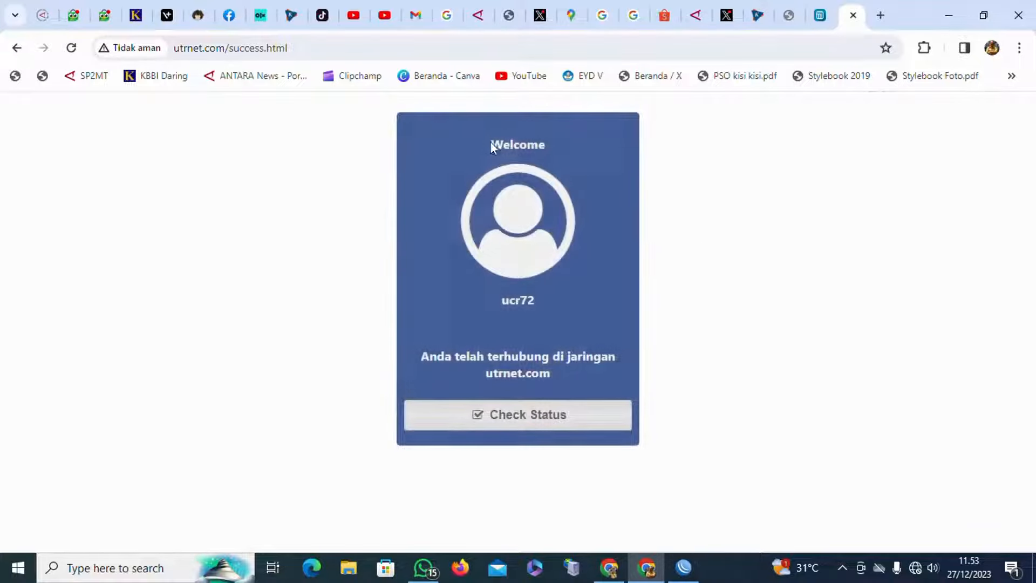
pyautogui.click(876, 16)
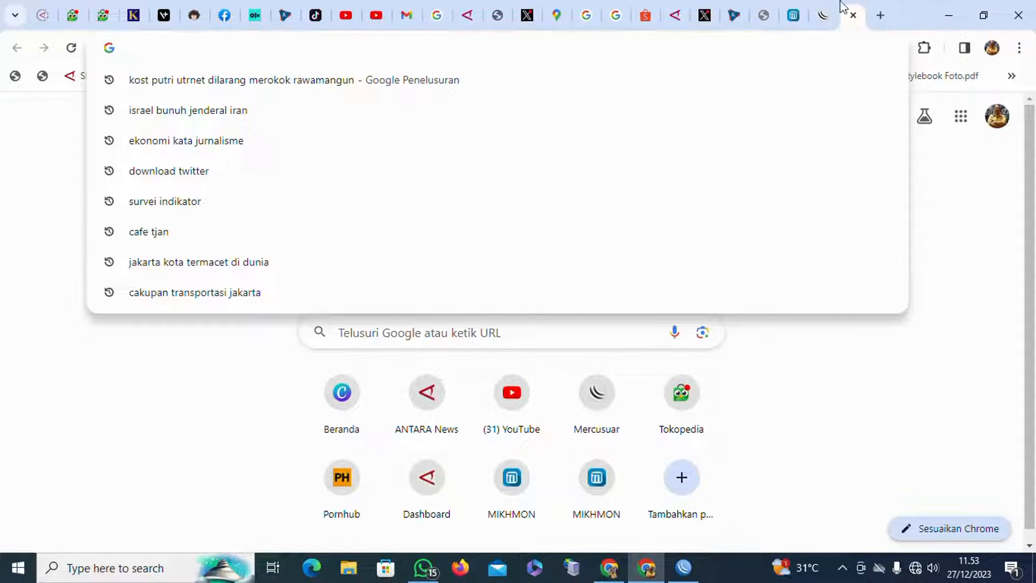
# Check the utrnet.com/status session page, then load antaranews.com in the new tab.
pyautogui.click(824, 16)
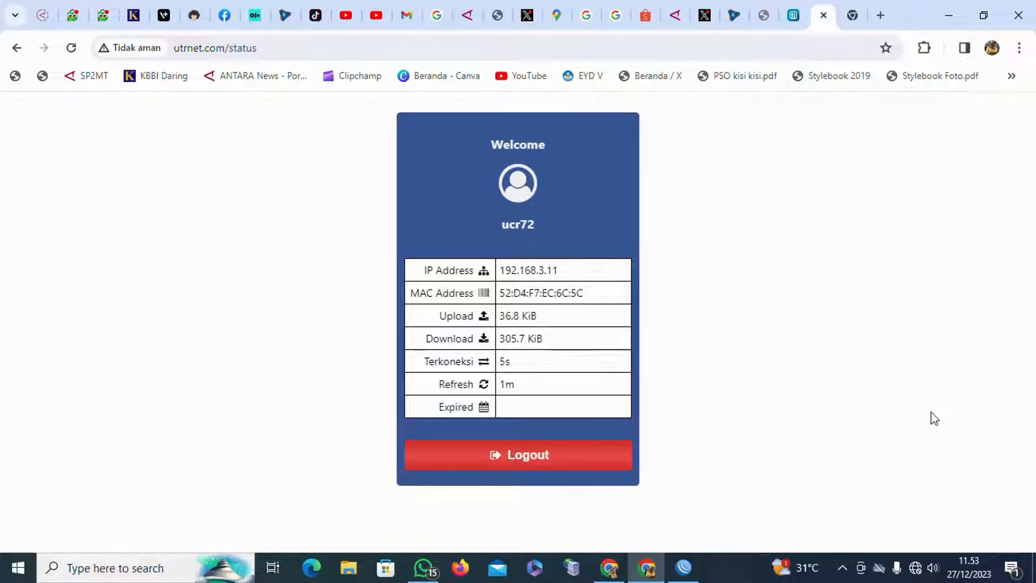
pyautogui.click(854, 21)
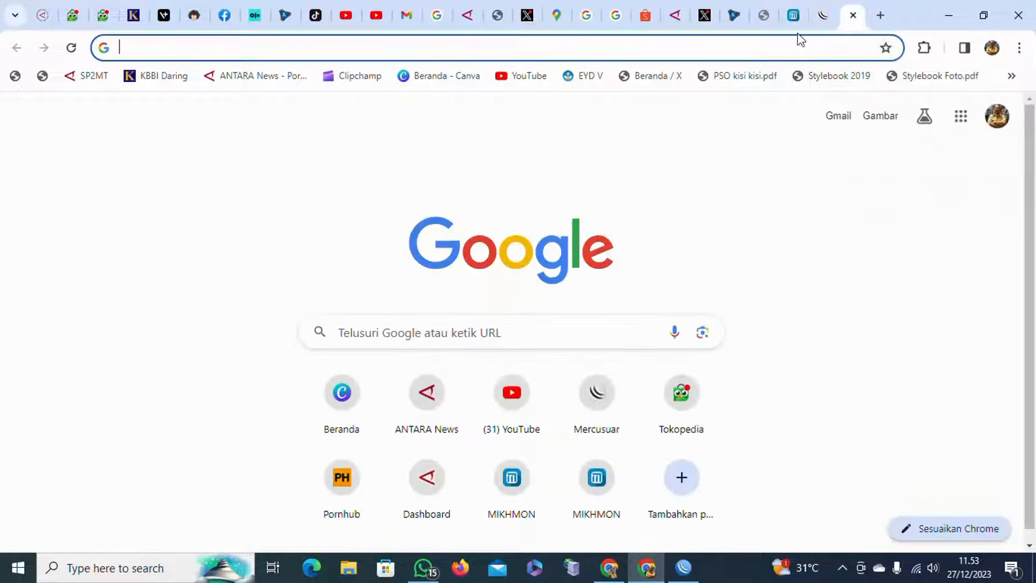
pyautogui.click(755, 54)
pyautogui.write('antara')
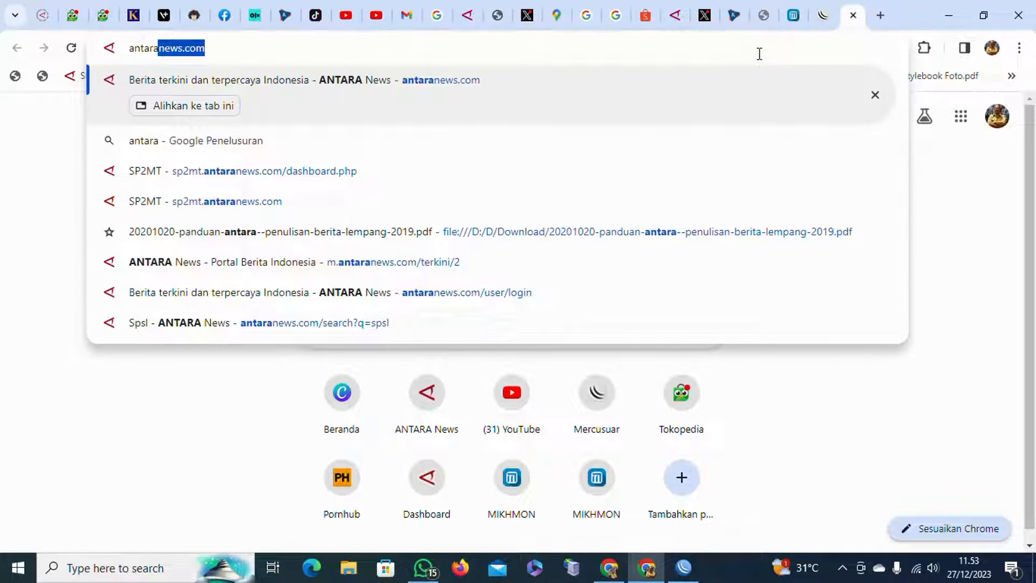
pyautogui.press('Return')
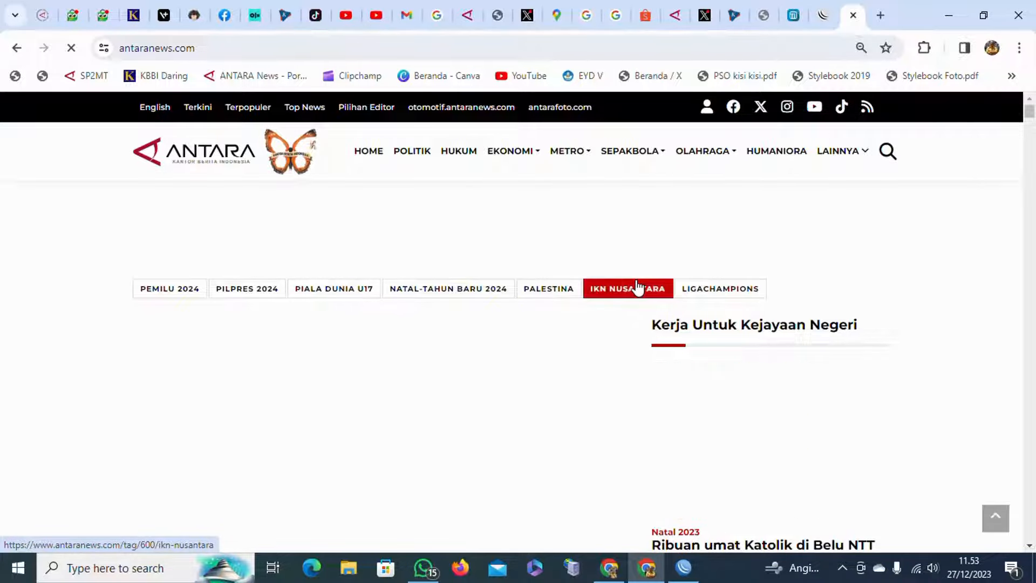
# Scroll the ANTARA homepage to confirm it loads, then bring up the screen recorder controls.
pyautogui.scroll(-4, 613, 288)
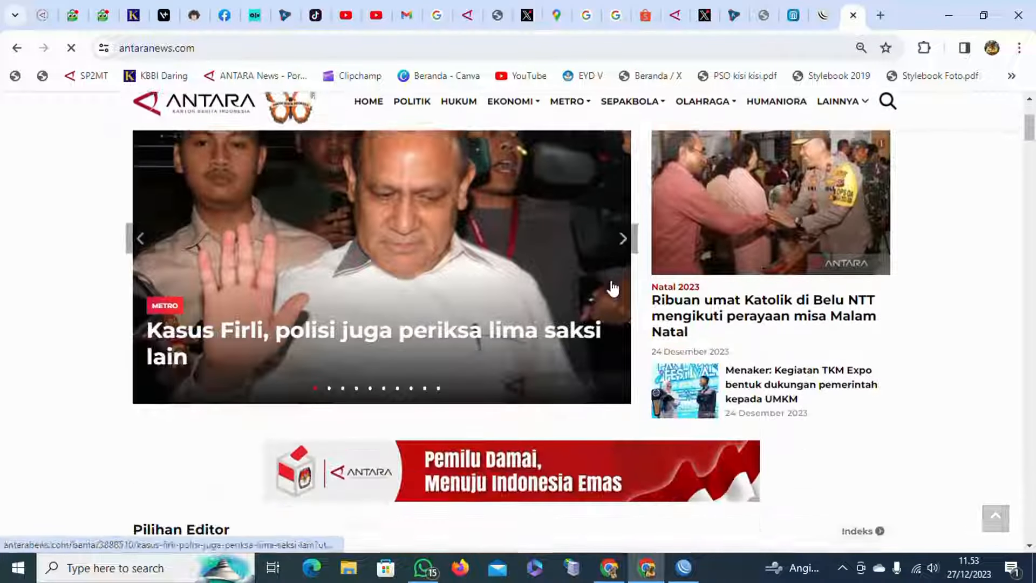
pyautogui.scroll(-6, 610, 280)
pyautogui.scroll(10, 608, 280)
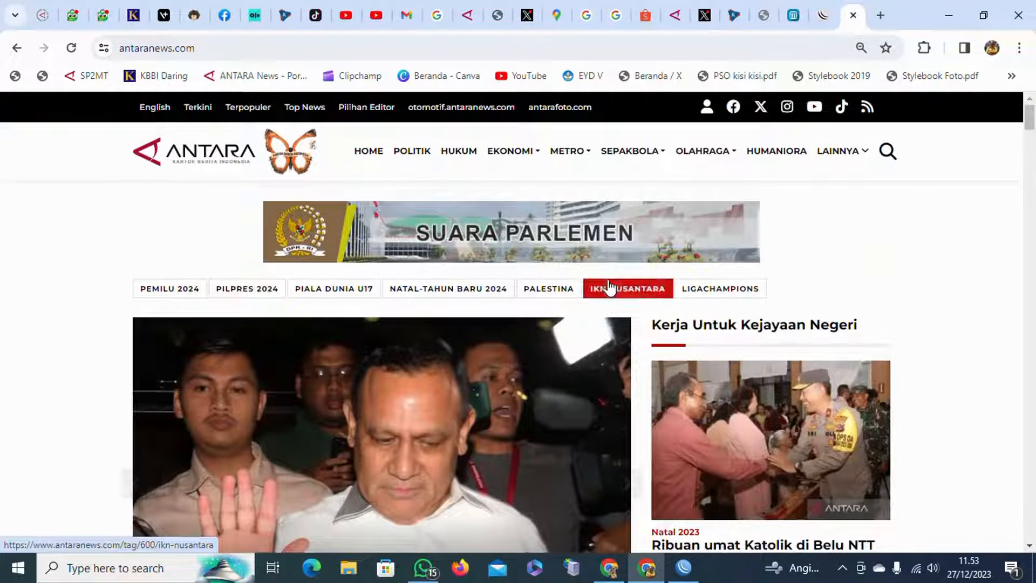
pyautogui.scroll(-5, 609, 287)
pyautogui.scroll(5, 606, 284)
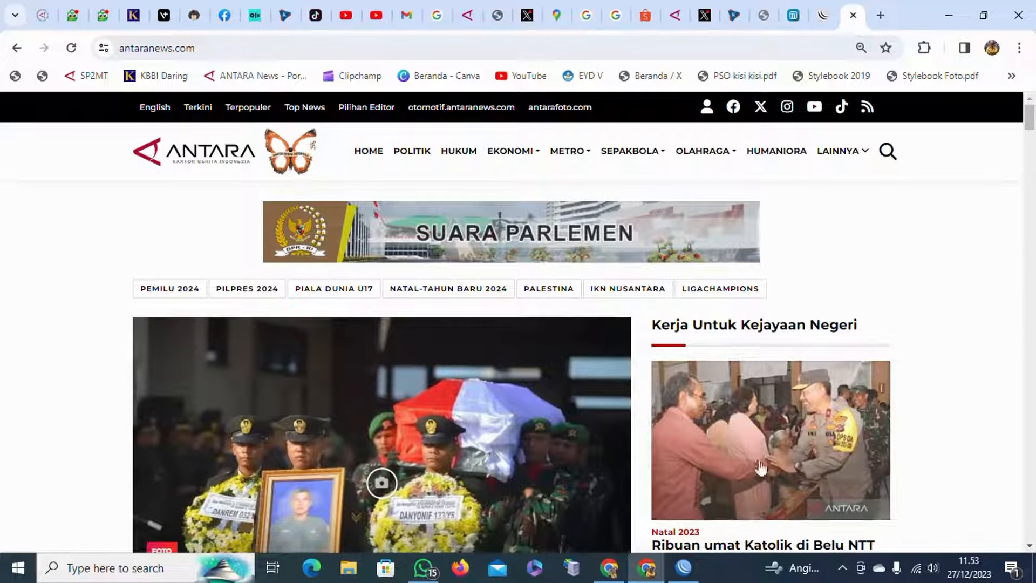
pyautogui.click(842, 568)
pyautogui.click(872, 537)
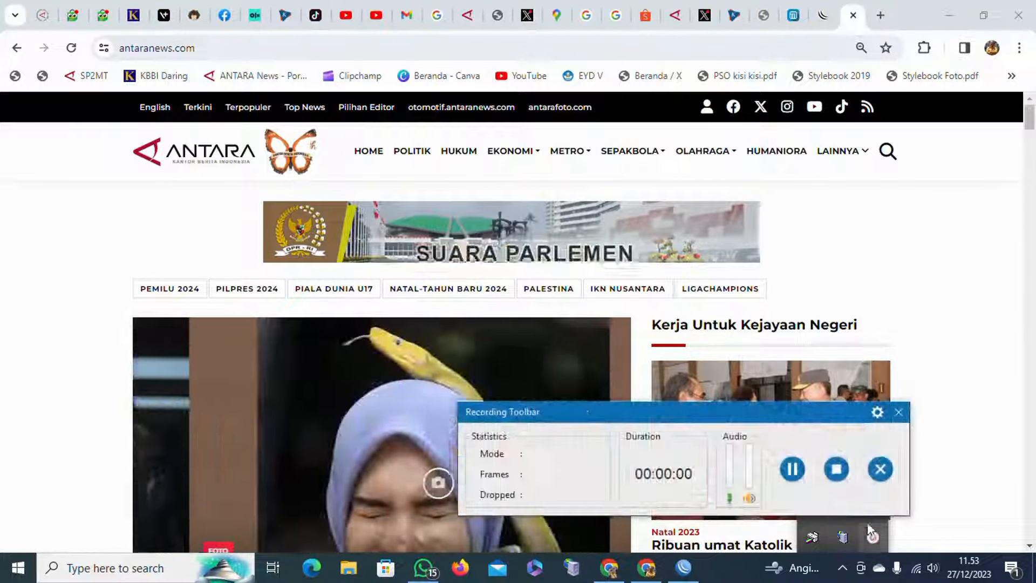